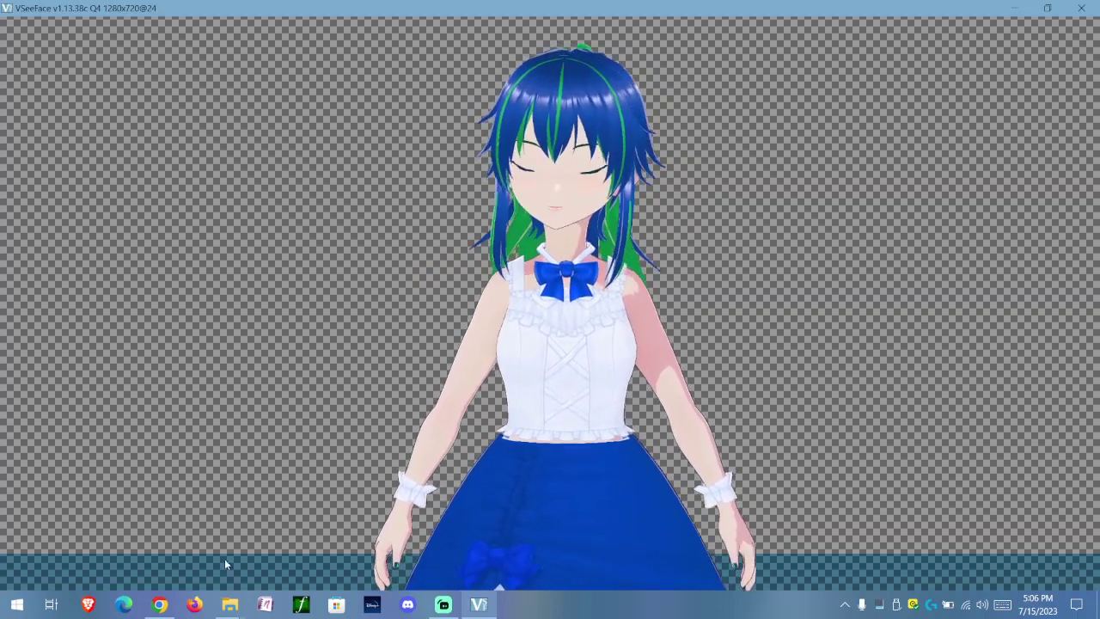
# - Review the BOOTH download page for the free webcam hand tracking software DSSbodytrackor in Chrome
pyautogui.click(166, 606)
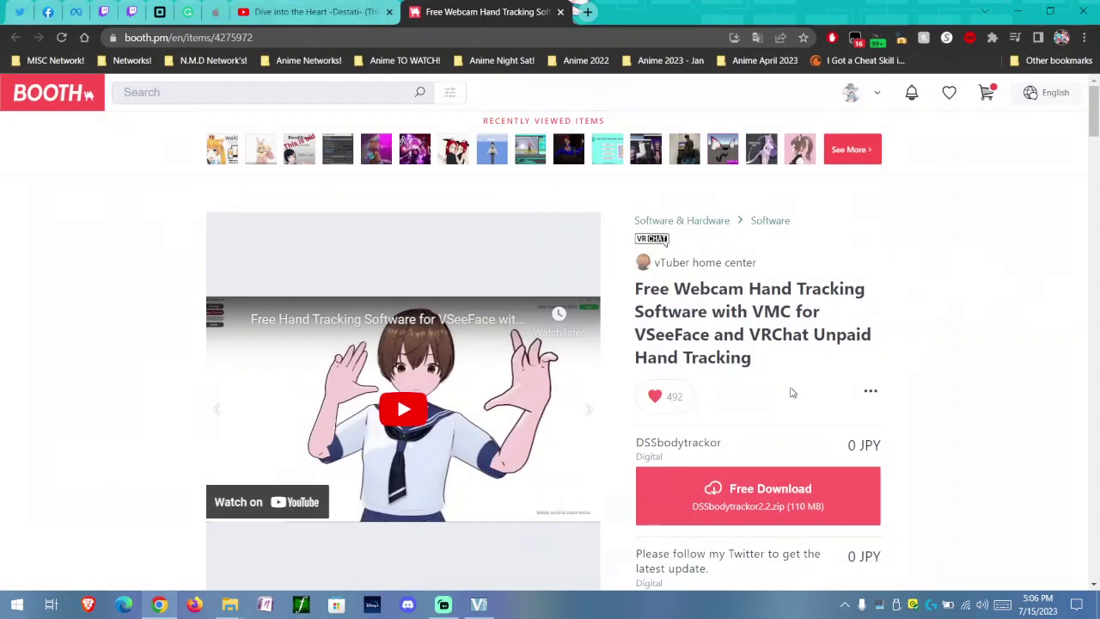
pyautogui.scroll(-1, 696, 354)
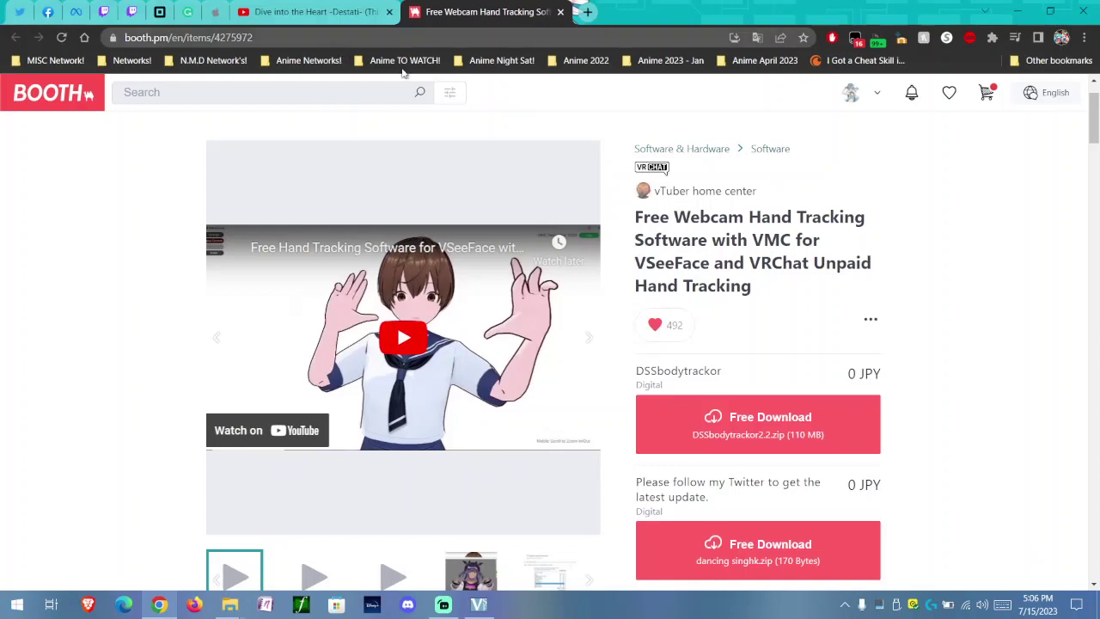
pyautogui.scroll(-2, 888, 324)
pyautogui.scroll(1, 908, 327)
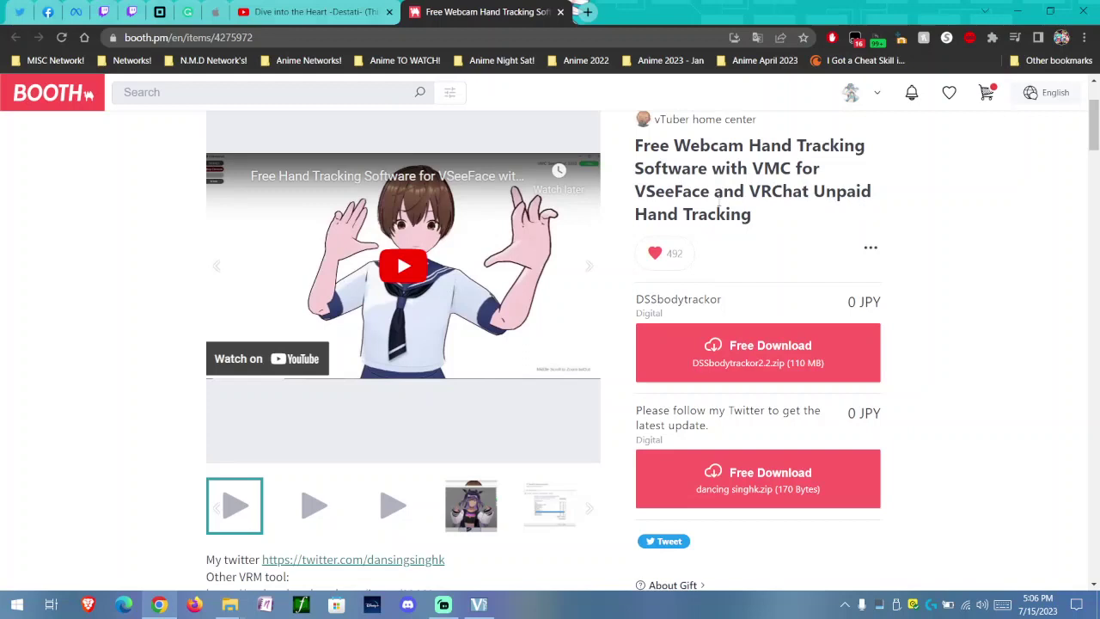
pyautogui.scroll(-1, 942, 336)
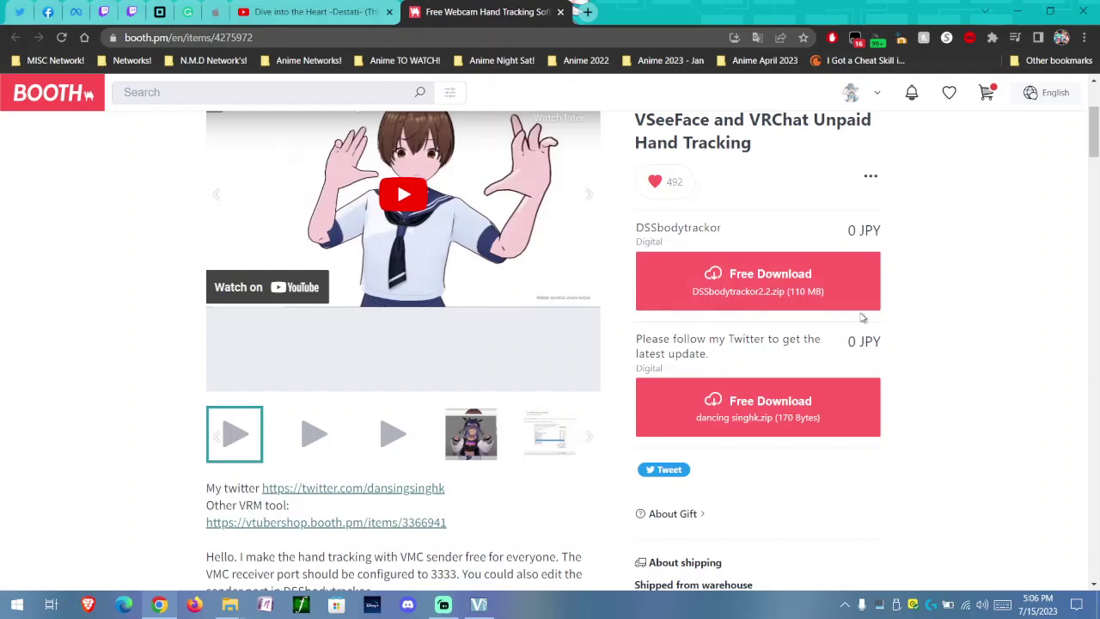
pyautogui.click(1017, 11)
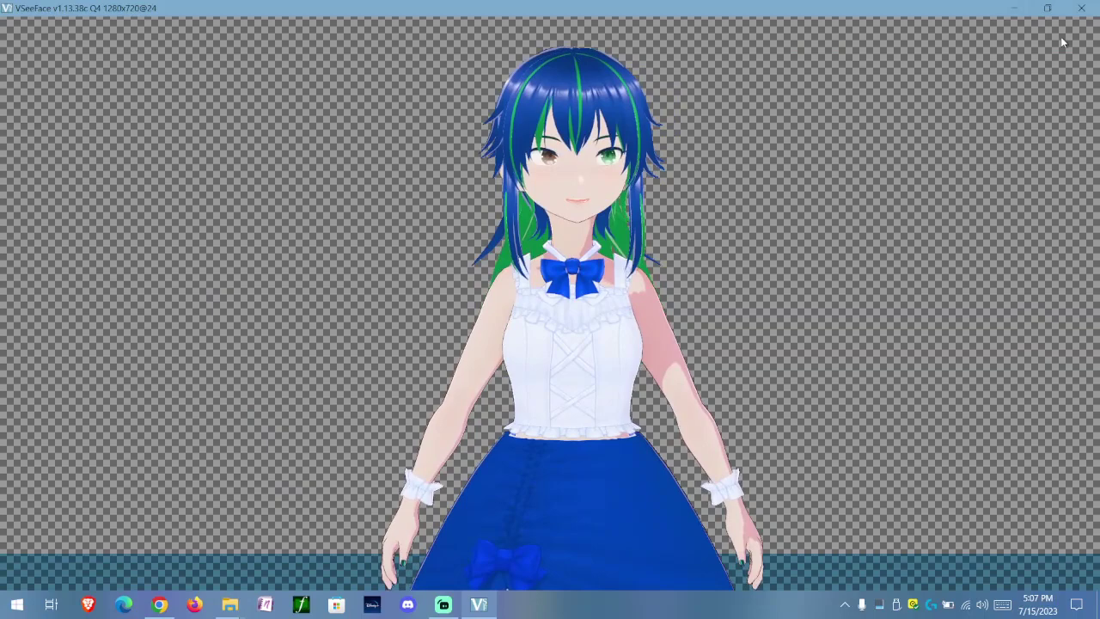
# - Close VSeeFace, look into the DSSbodytrackor2 folder and launch DSSbodytracker2 from the desktop
pyautogui.click(1081, 8)
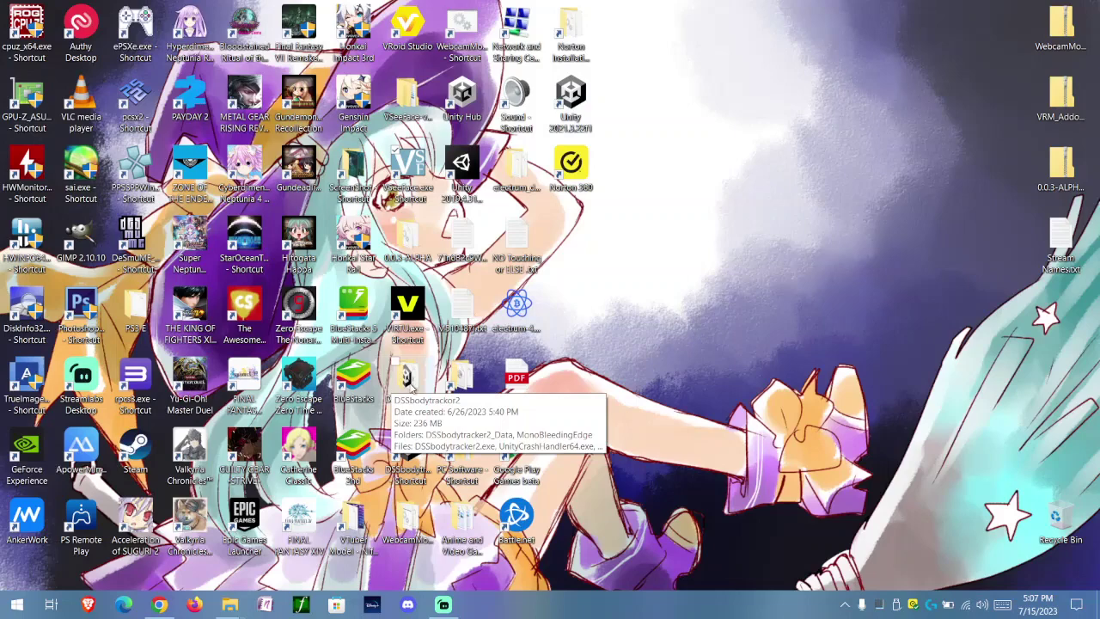
pyautogui.doubleClick(409, 384)
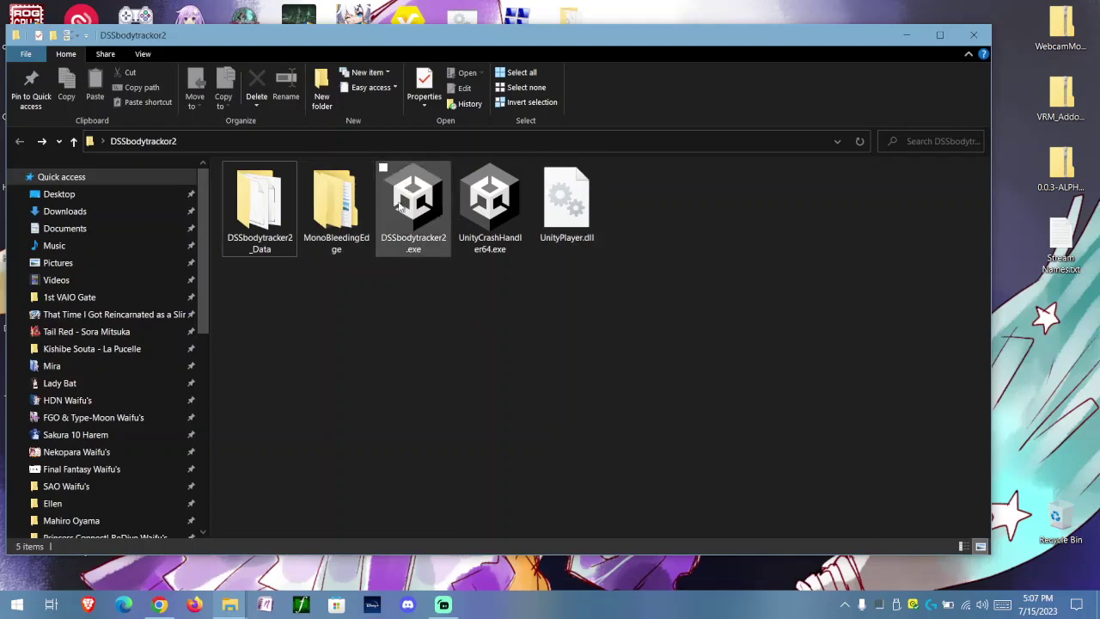
pyautogui.click(906, 36)
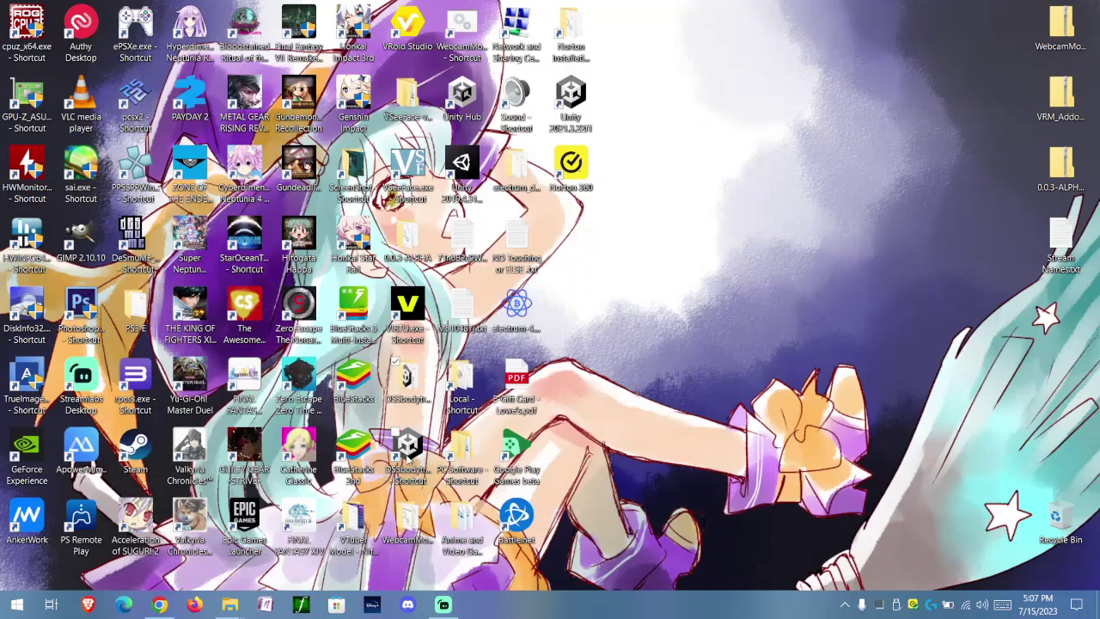
pyautogui.doubleClick(409, 446)
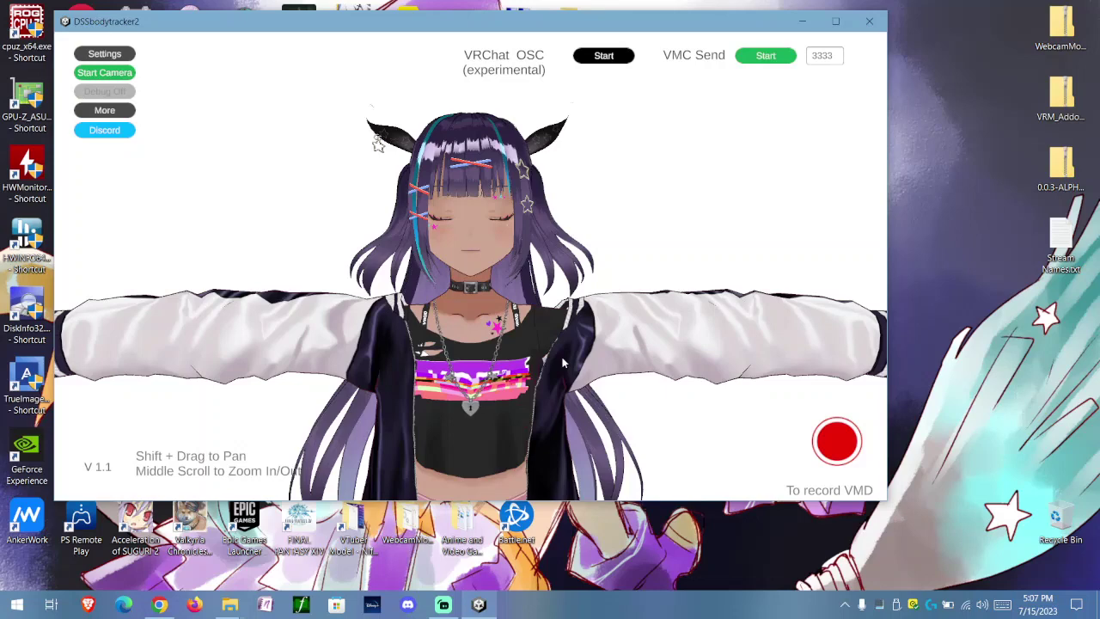
# - Set the tracker's camera source to USB2.0 HD UVC WebCam and close the settings
pyautogui.click(114, 58)
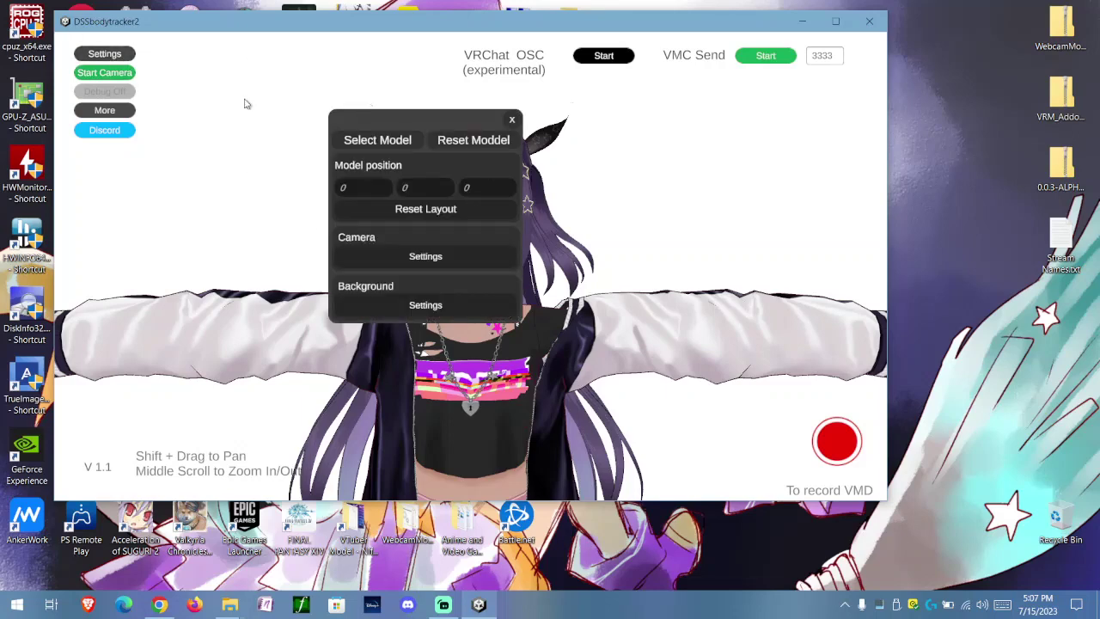
pyautogui.click(390, 256)
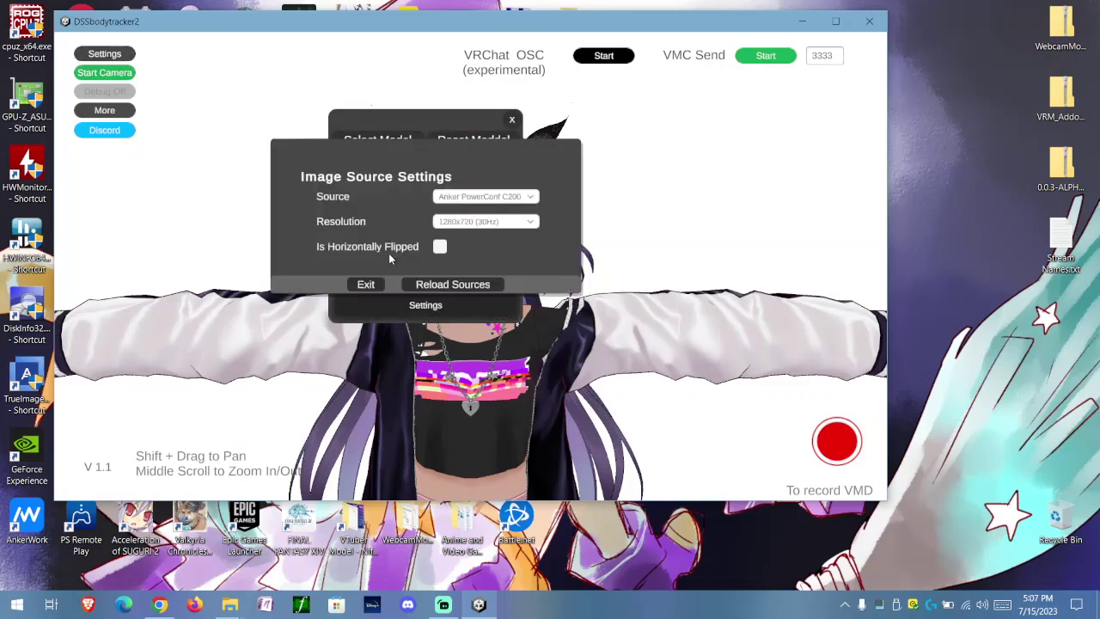
pyautogui.click(469, 197)
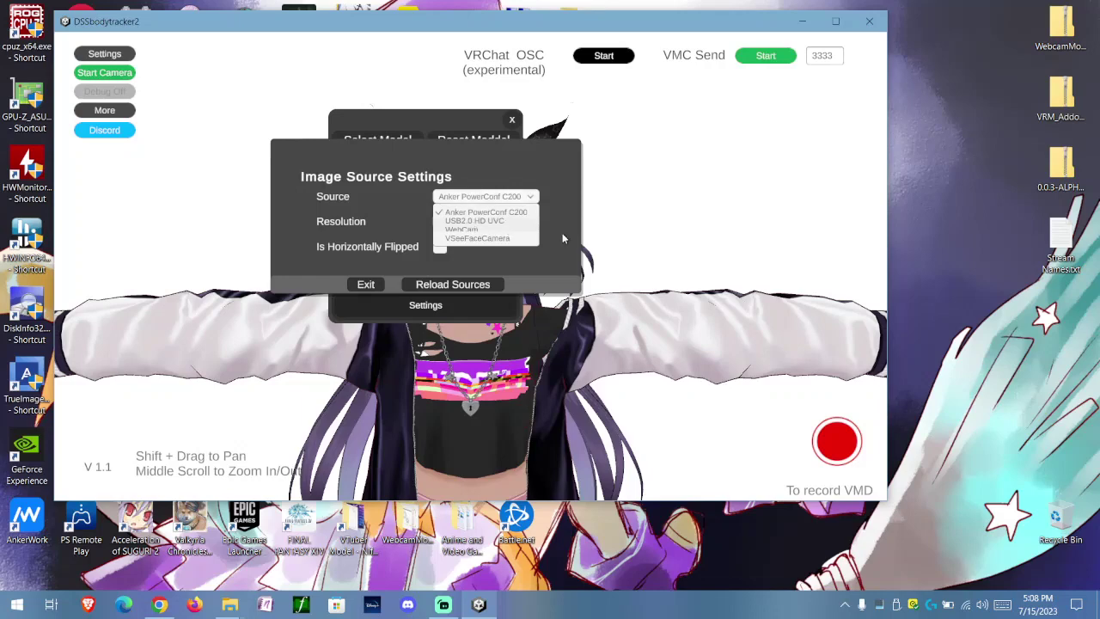
pyautogui.click(472, 225)
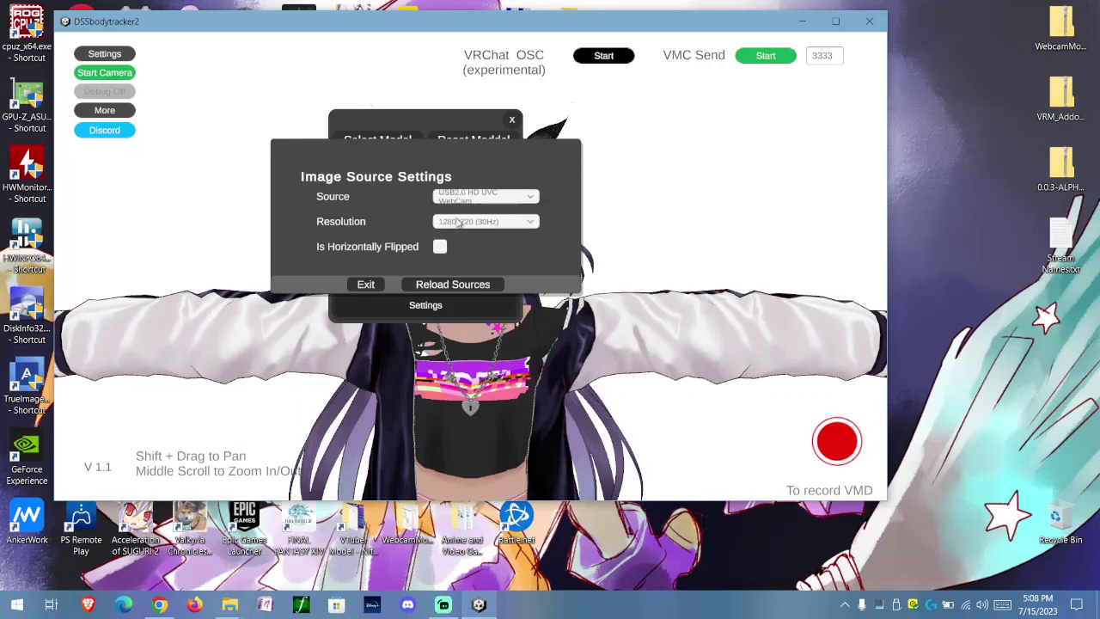
pyautogui.click(364, 284)
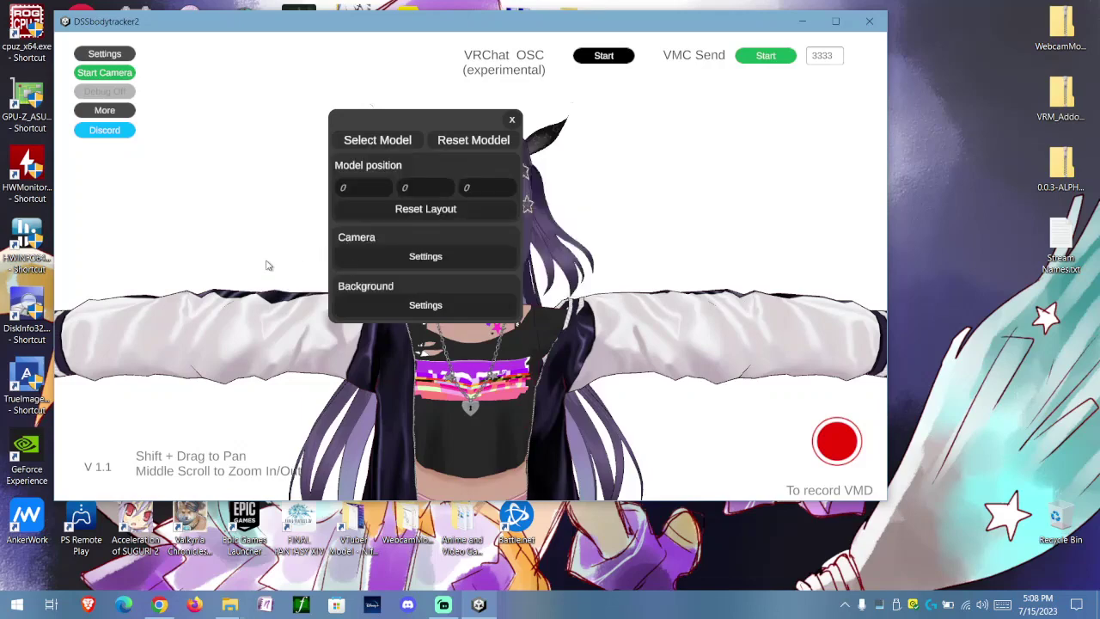
pyautogui.click(511, 123)
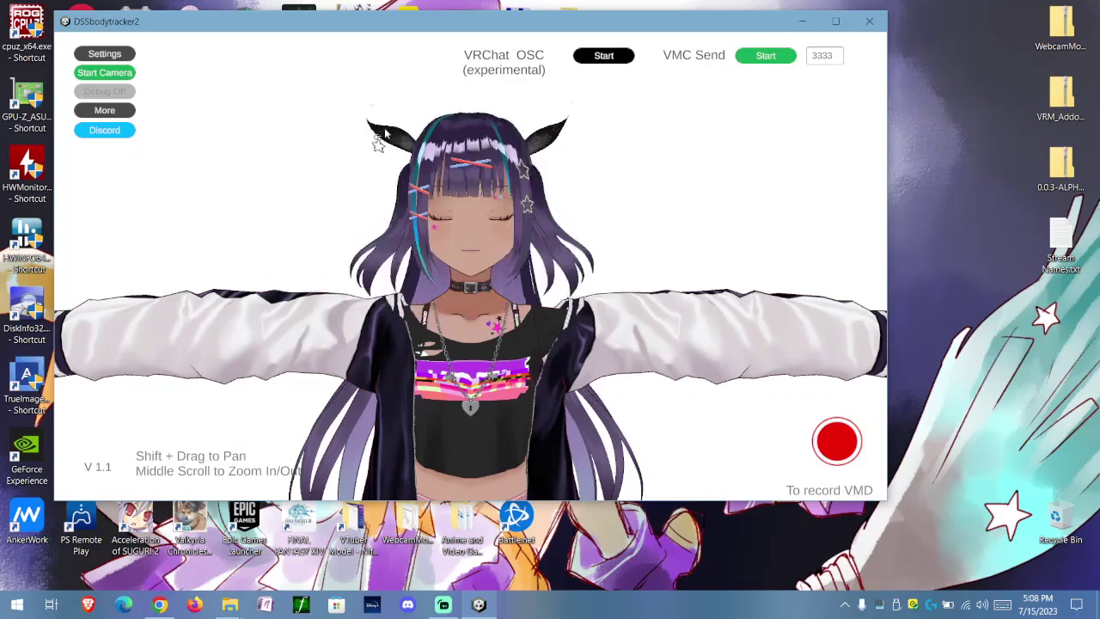
# - Set the tracker's camera source to Anker PowerConf C200 and close the settings
pyautogui.click(119, 58)
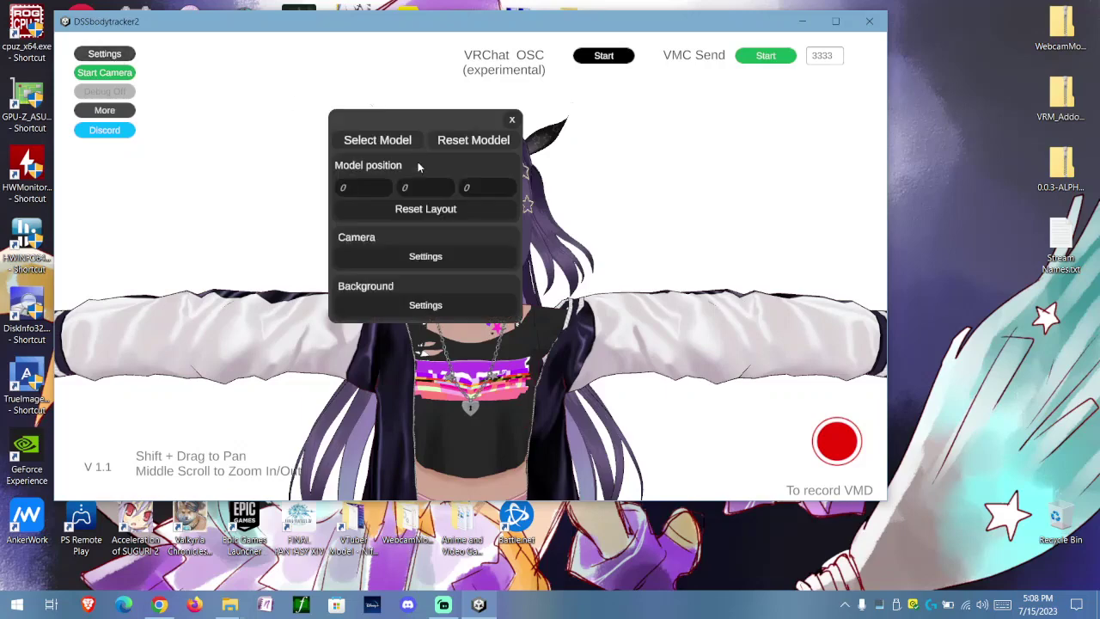
pyautogui.click(437, 255)
pyautogui.click(481, 197)
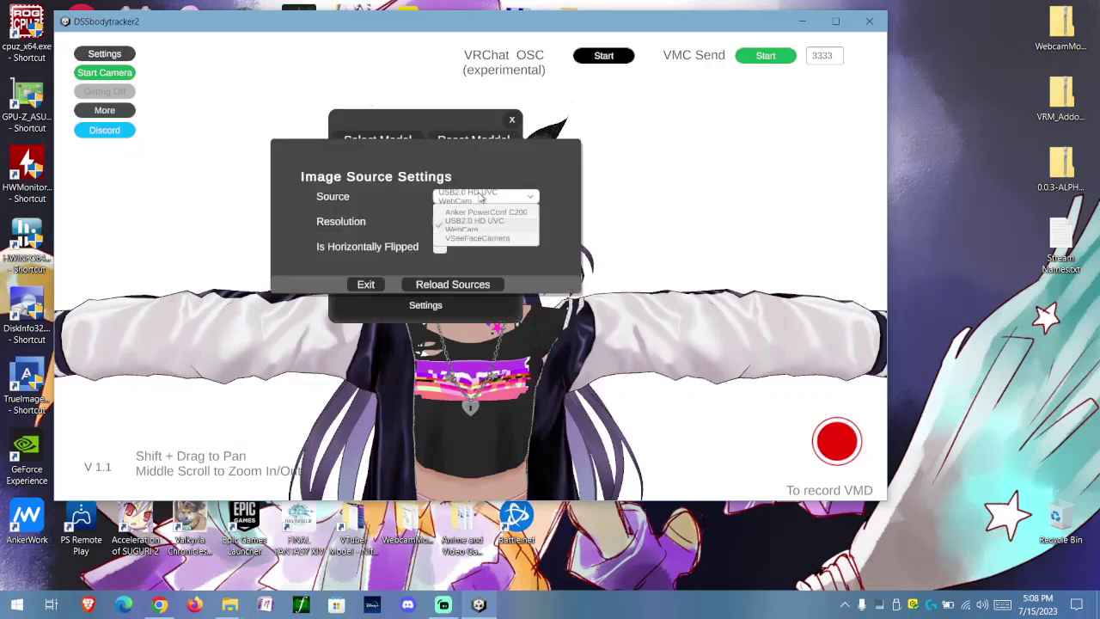
pyautogui.click(507, 215)
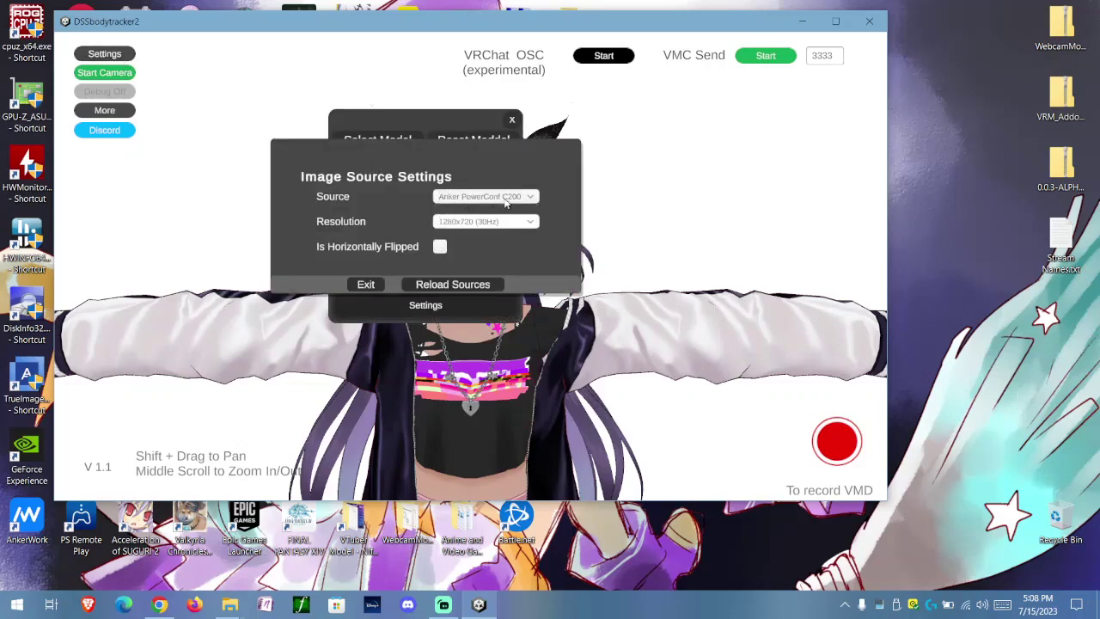
pyautogui.click(366, 284)
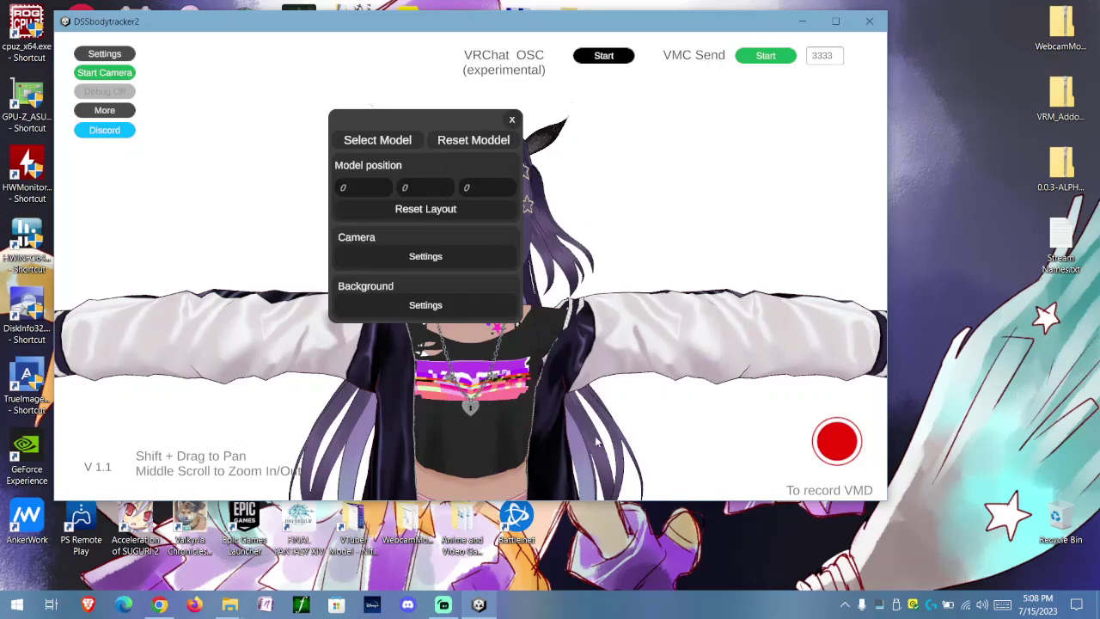
pyautogui.click(512, 121)
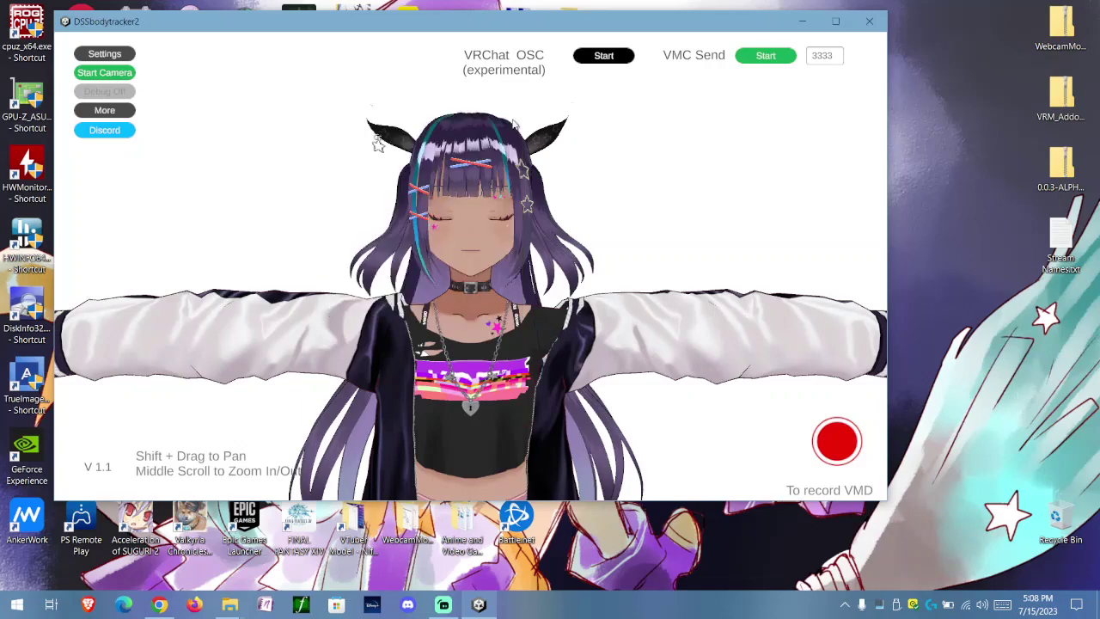
# - Start the tracker's camera and its VMC sending
pyautogui.click(763, 58)
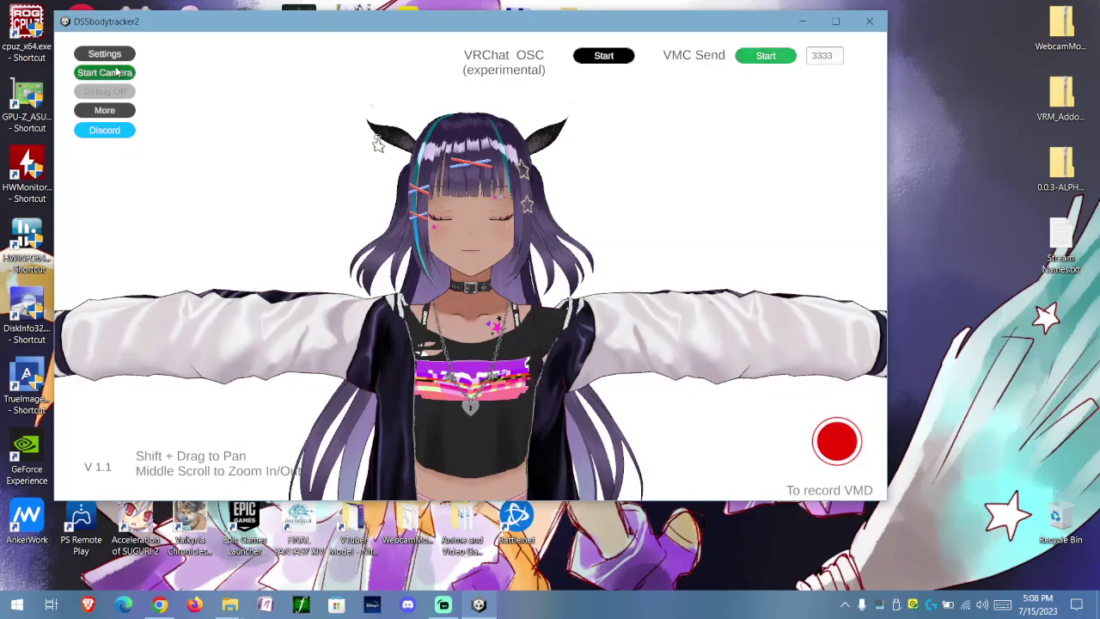
pyautogui.click(119, 79)
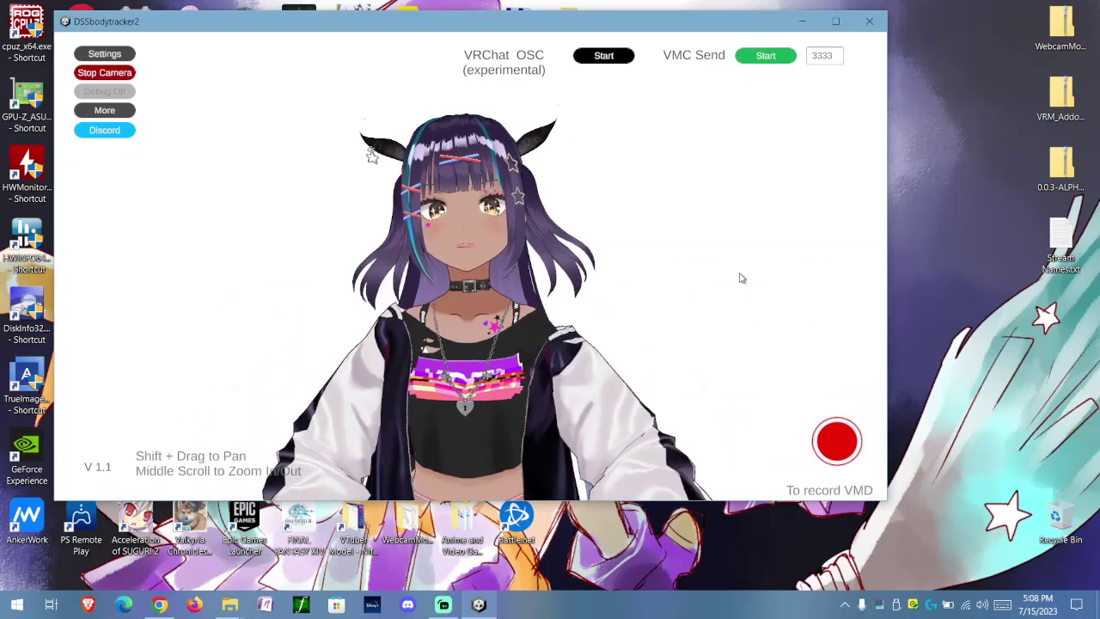
pyautogui.click(764, 56)
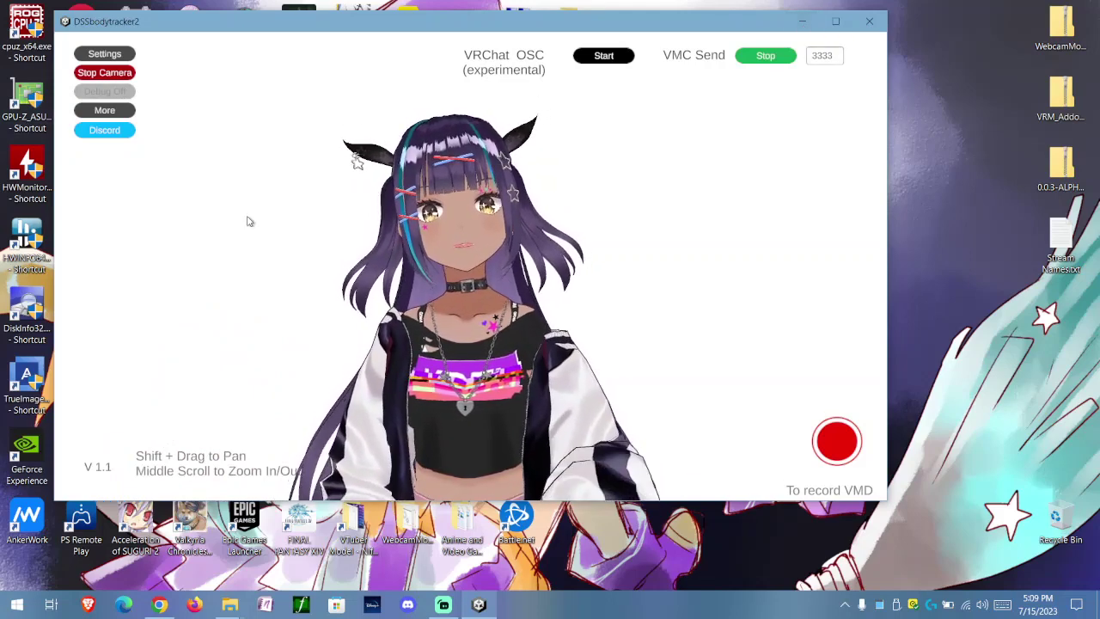
# - Minimize the tracker, switch to VSeeFace and select the avatar Velfe Knight V1.4 - Clear Outfit
pyautogui.click(802, 21)
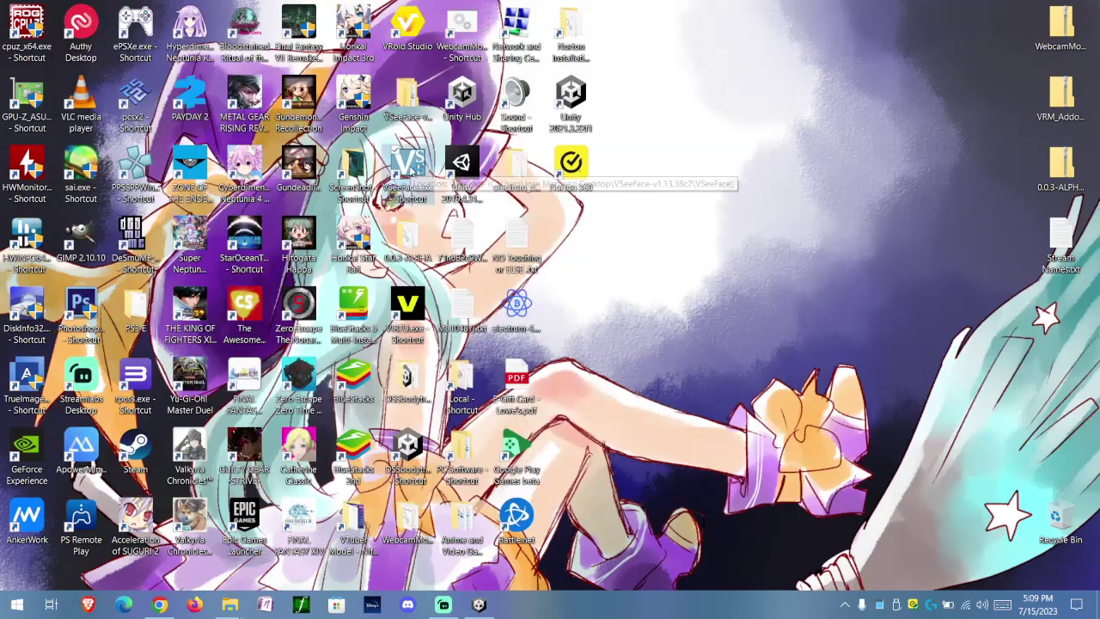
pyautogui.doubleClick(410, 167)
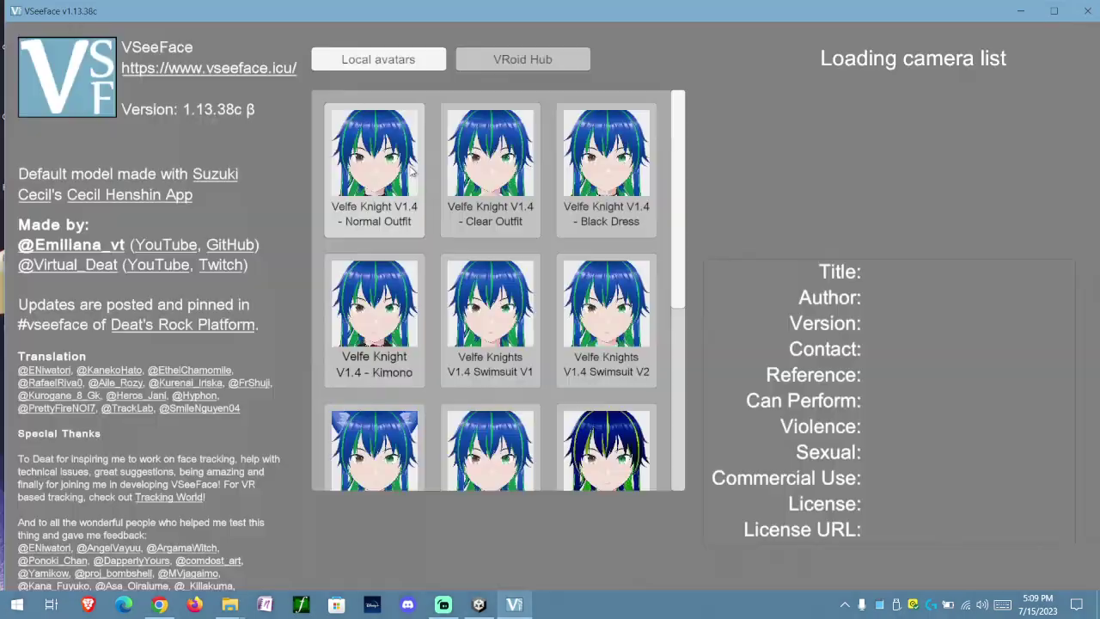
pyautogui.click(487, 169)
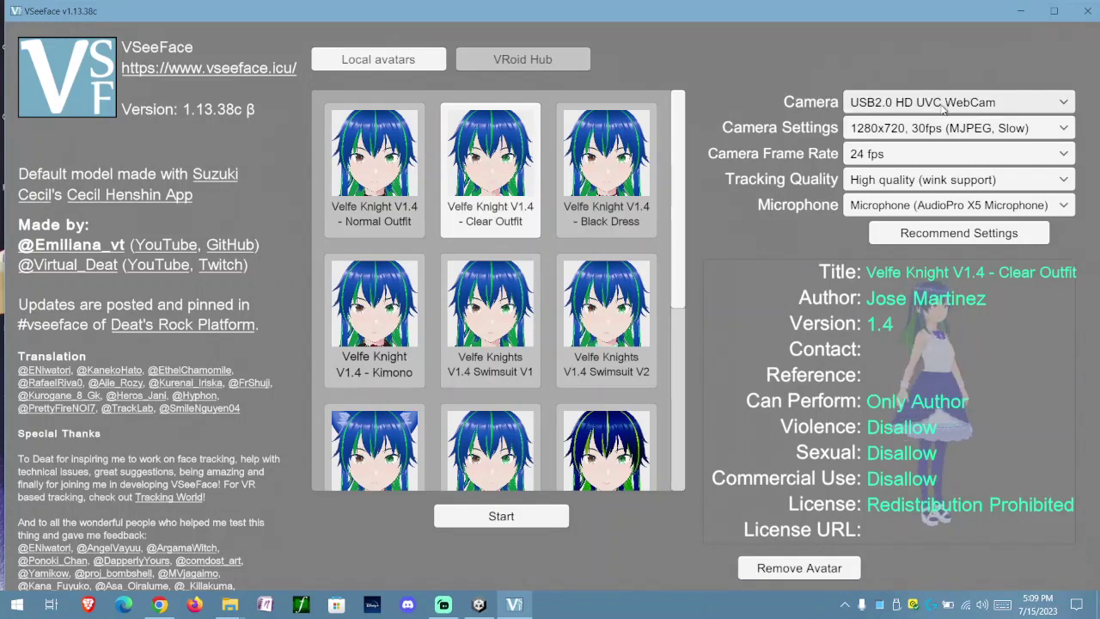
# - Choose USB2.0 HD UVC WebCam as the camera and set the tracking quality to High quality
pyautogui.click(895, 105)
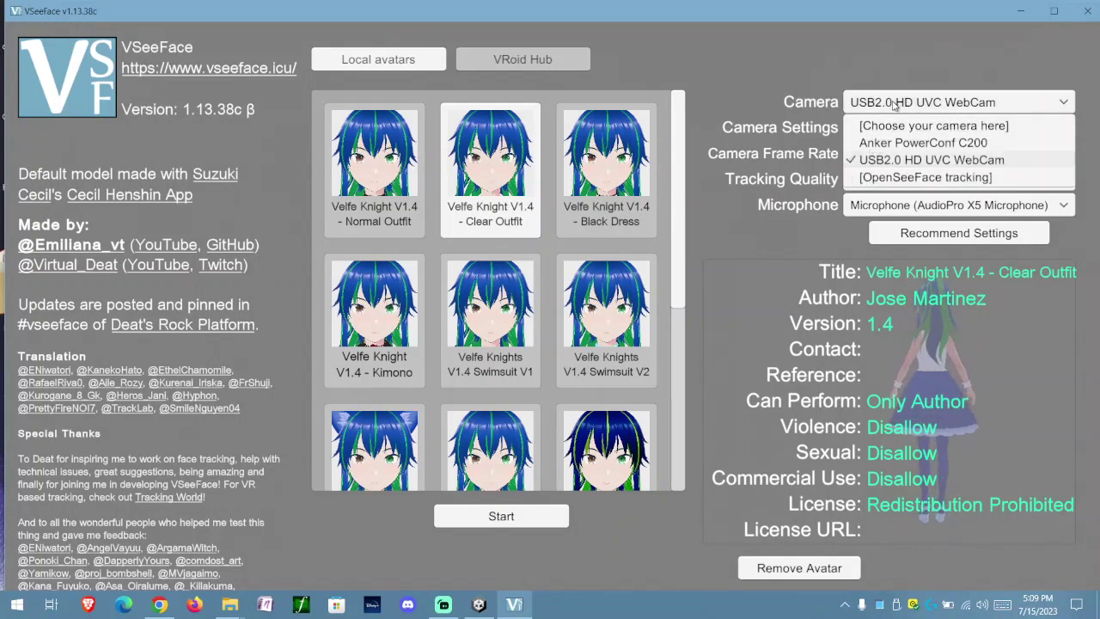
pyautogui.click(906, 163)
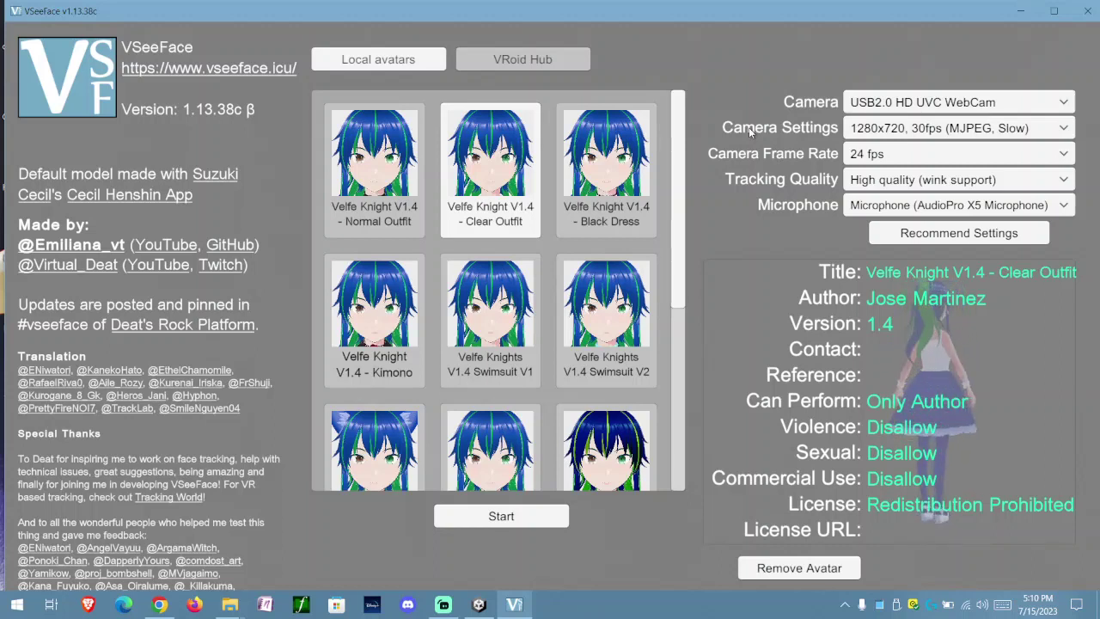
pyautogui.click(892, 180)
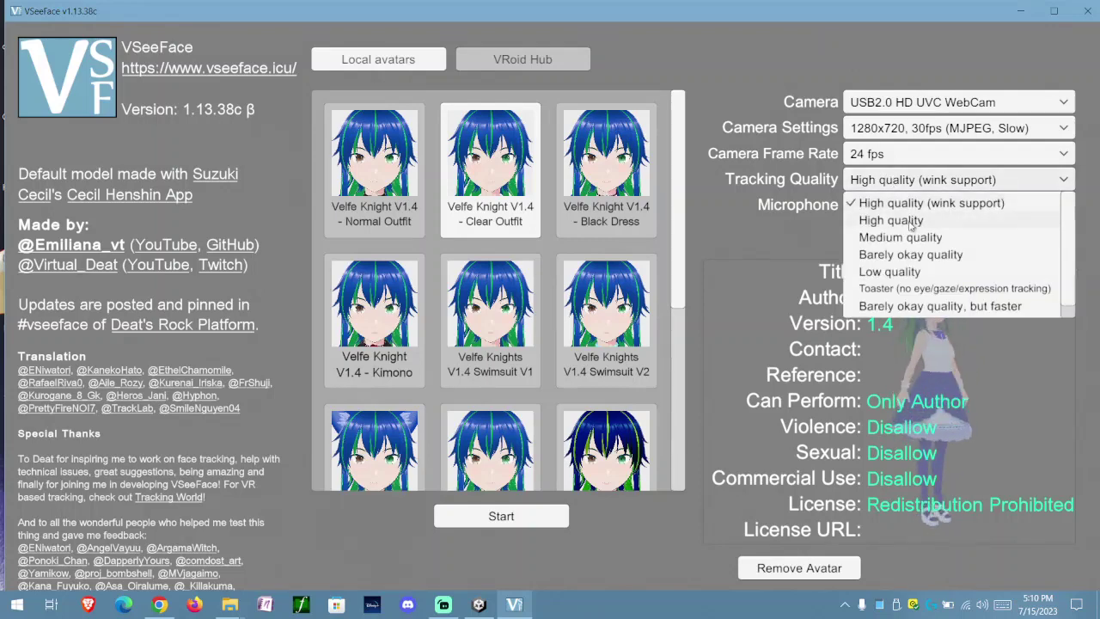
pyautogui.click(911, 222)
pyautogui.click(909, 179)
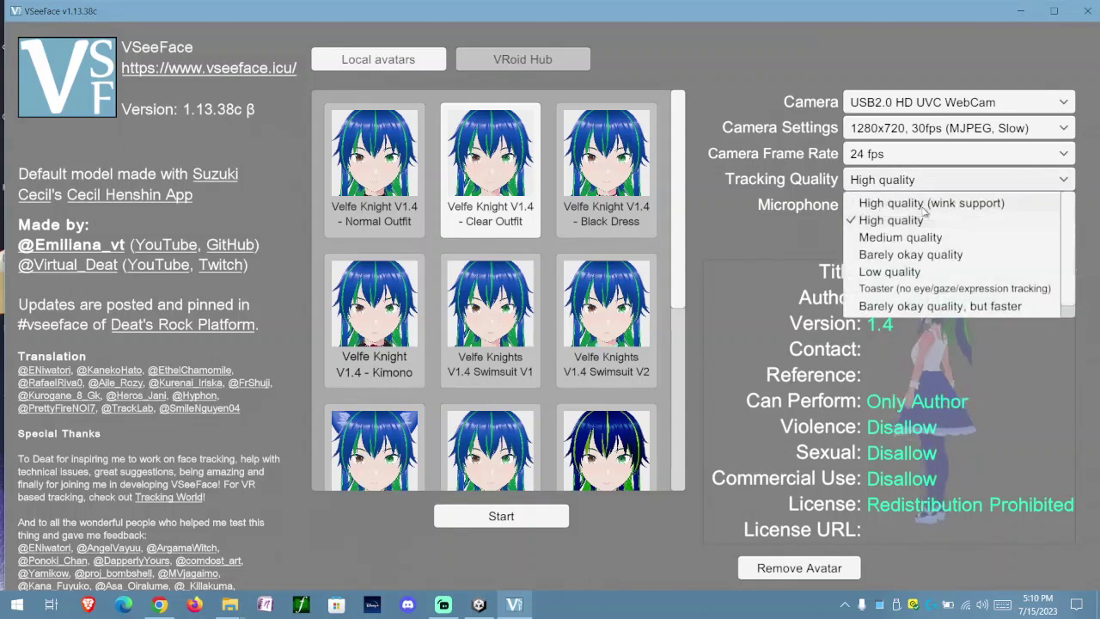
pyautogui.click(863, 223)
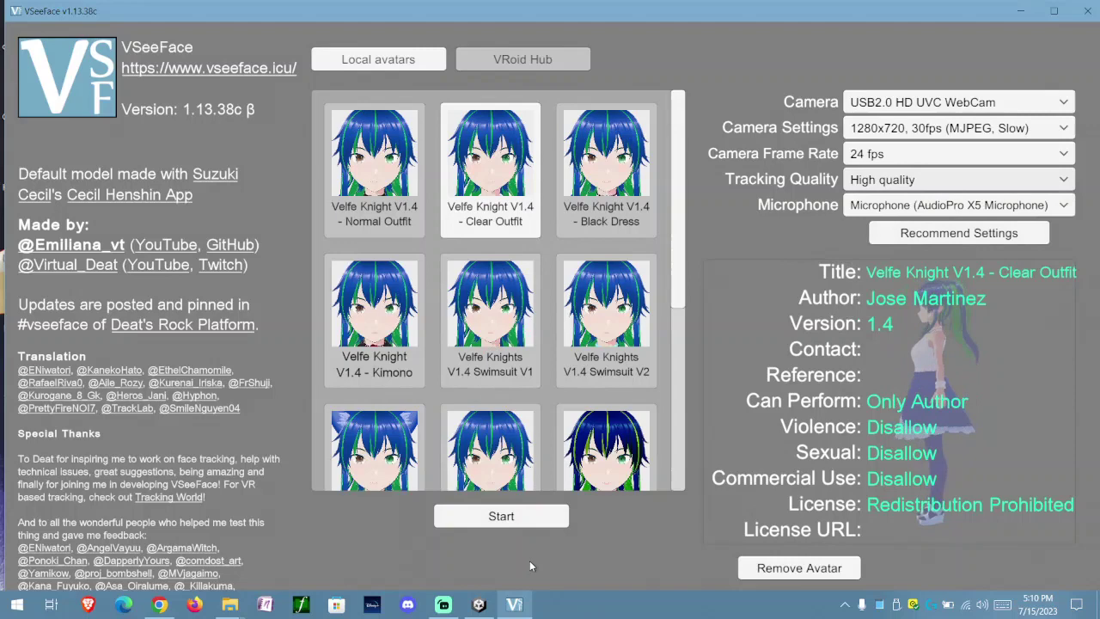
# - Start VSeeFace with the selected avatar and open the general settings
pyautogui.click(528, 516)
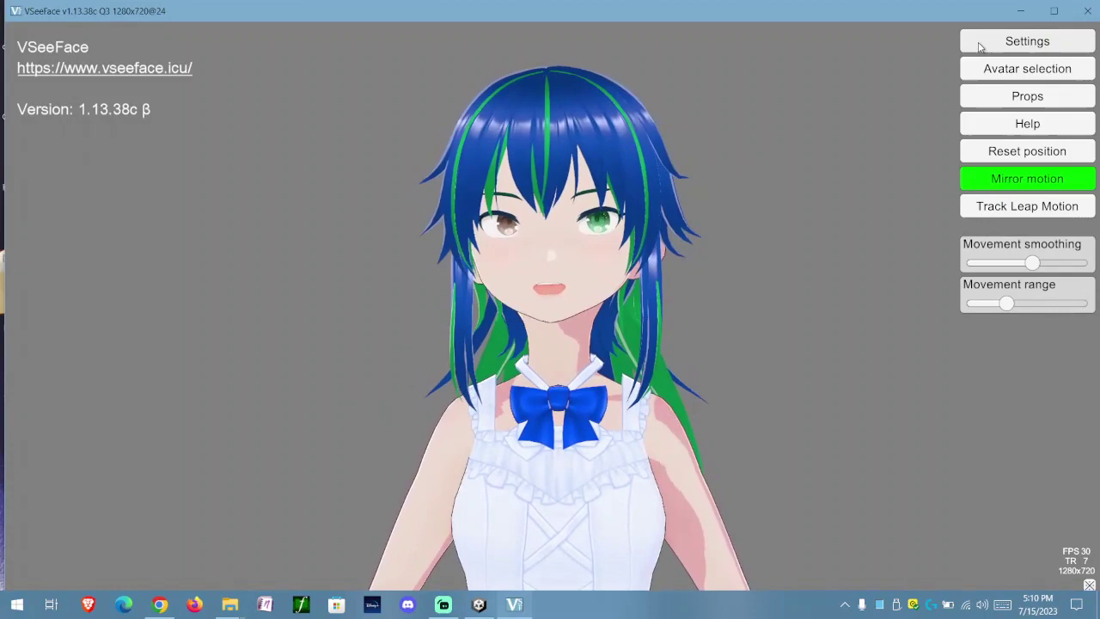
pyautogui.click(979, 44)
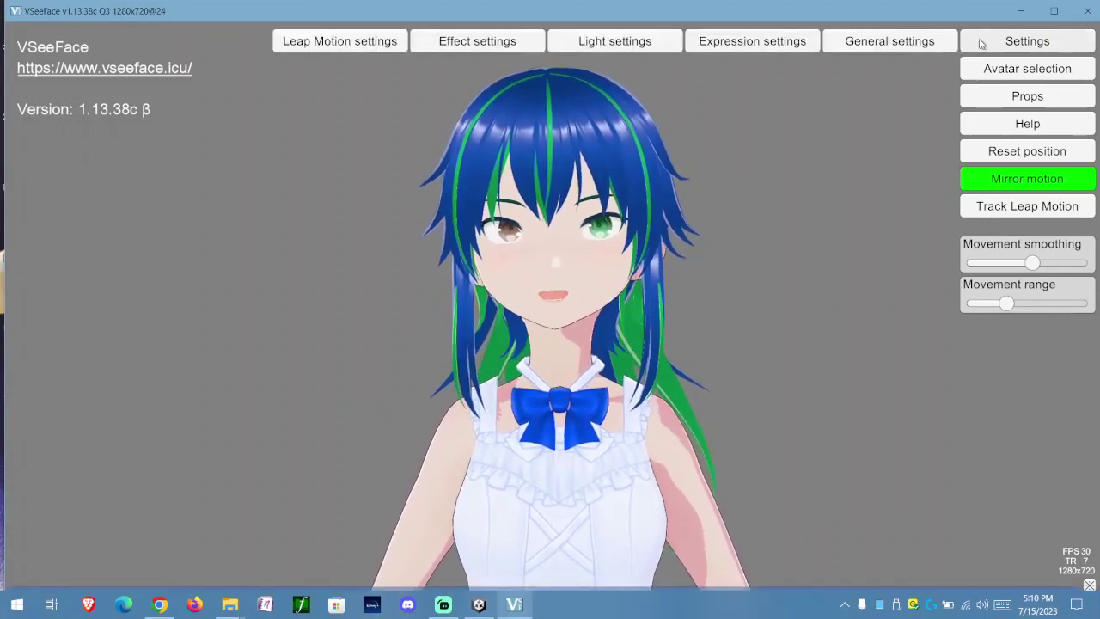
pyautogui.click(924, 41)
# - Enable the OSC/VMC receiver and set its blendshape and bone smoothing to the minimum
pyautogui.scroll(-10, 605, 326)
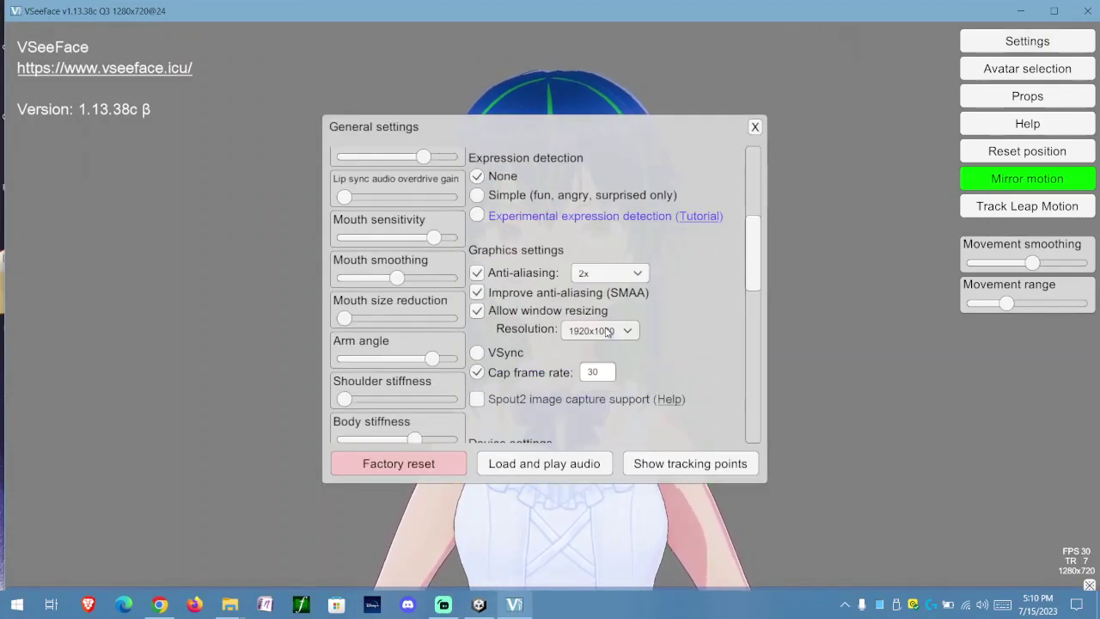
pyautogui.scroll(-15, 606, 329)
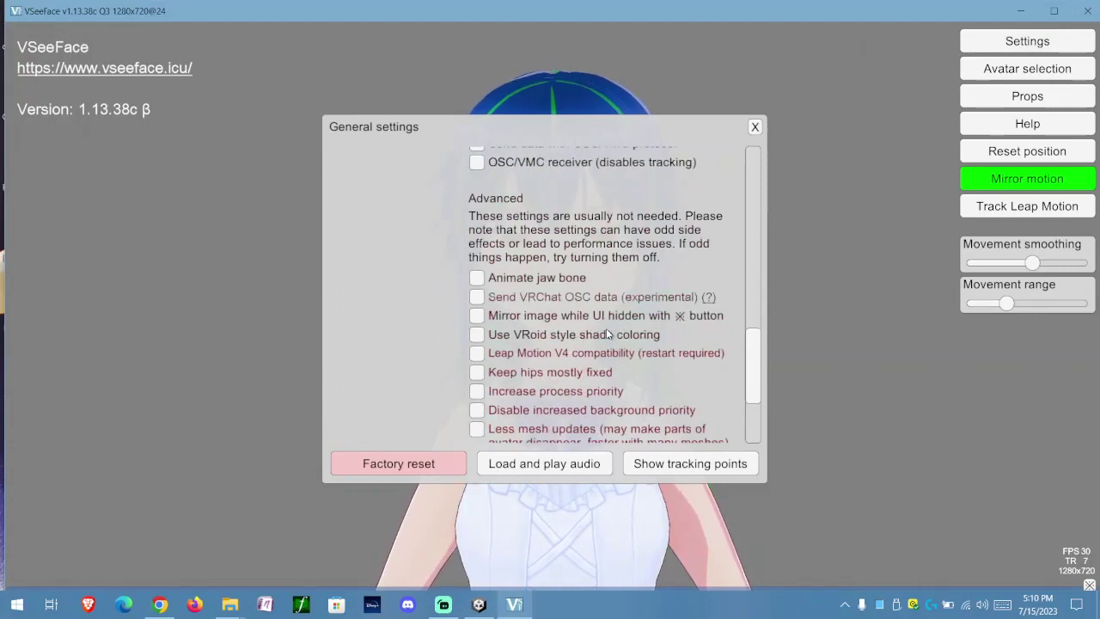
pyautogui.scroll(3, 605, 333)
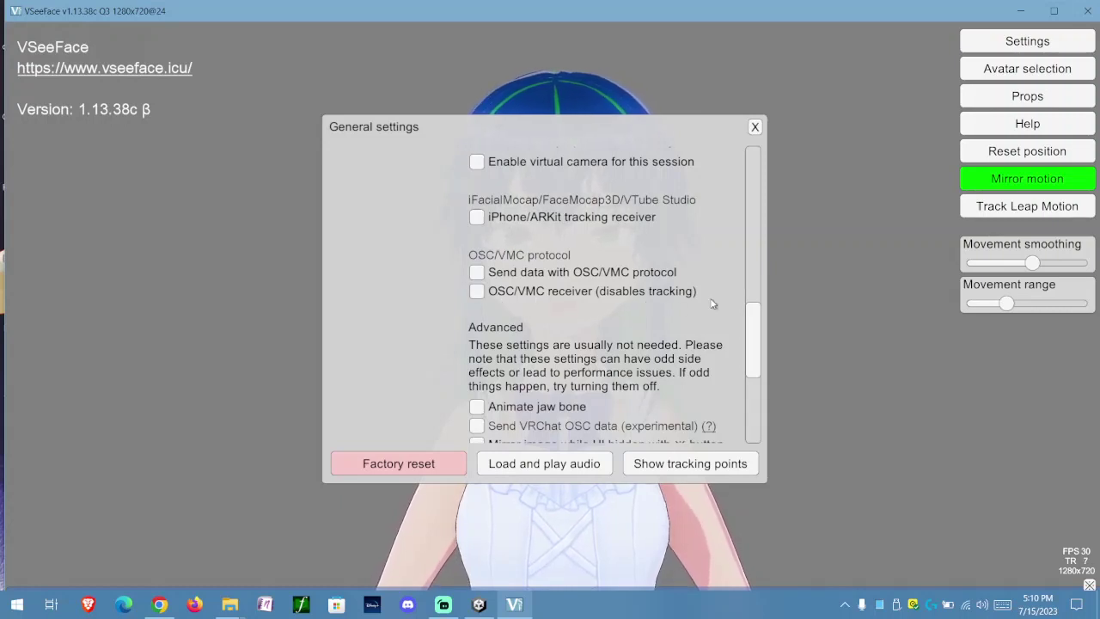
pyautogui.click(477, 291)
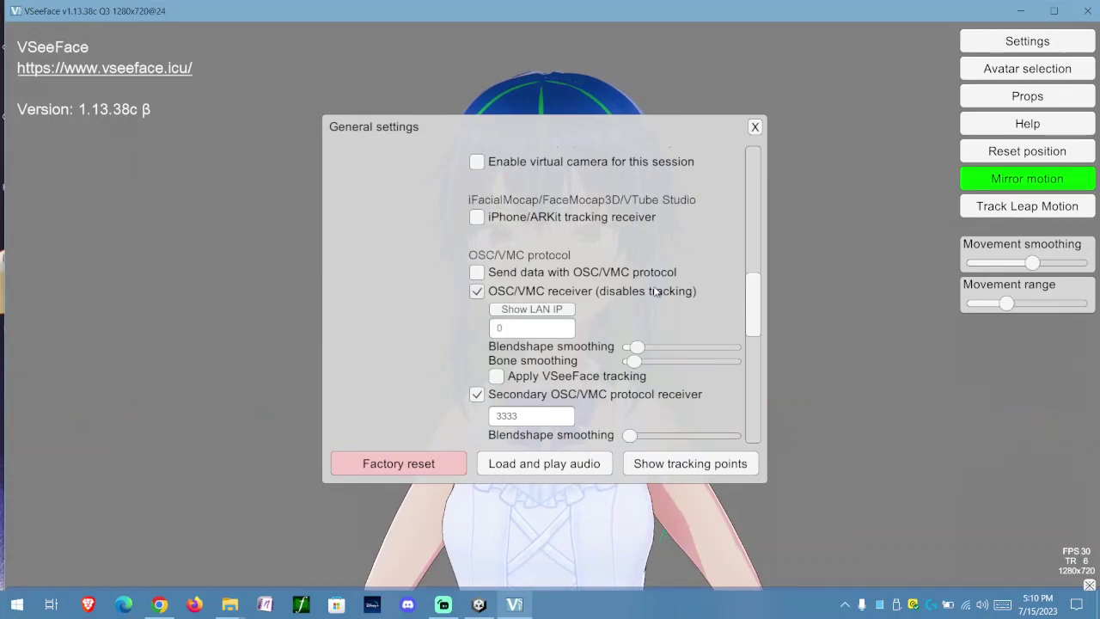
pyautogui.click(545, 348)
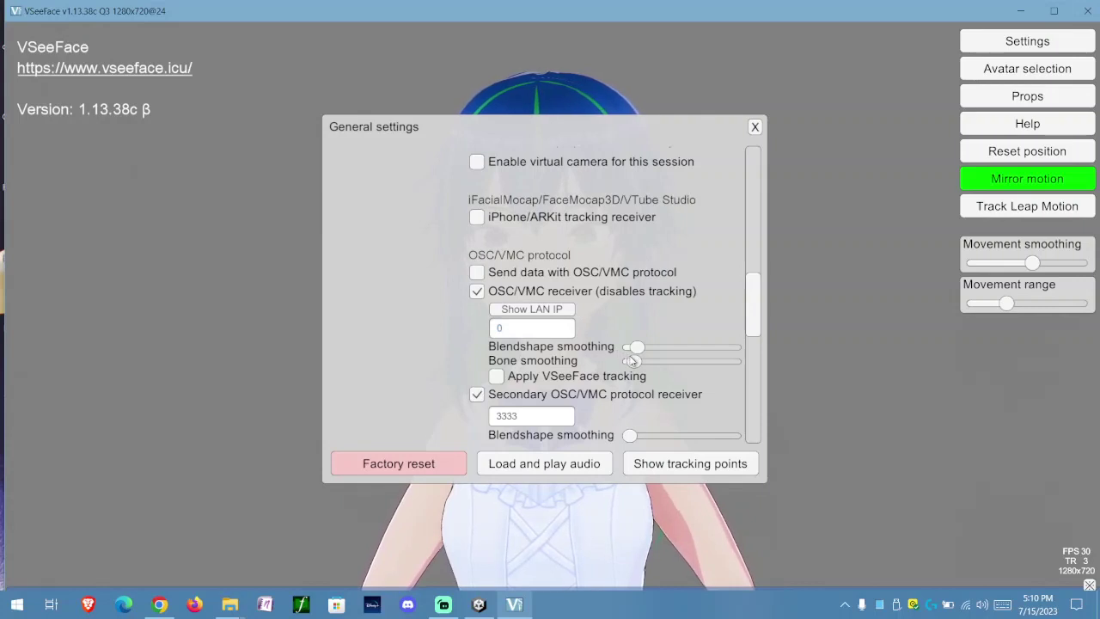
pyautogui.moveTo(633, 362); pyautogui.dragTo(601, 352)
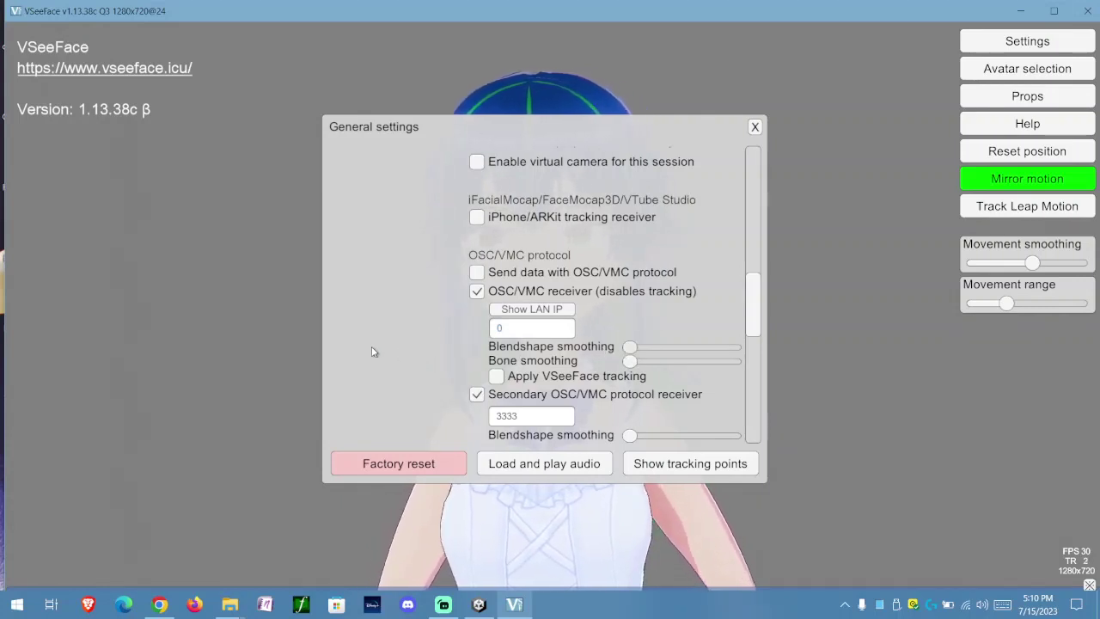
# - Turn the secondary OSC/VMC protocol receiver off and back on, moving the settings window off the avatar
pyautogui.scroll(-1, 382, 347)
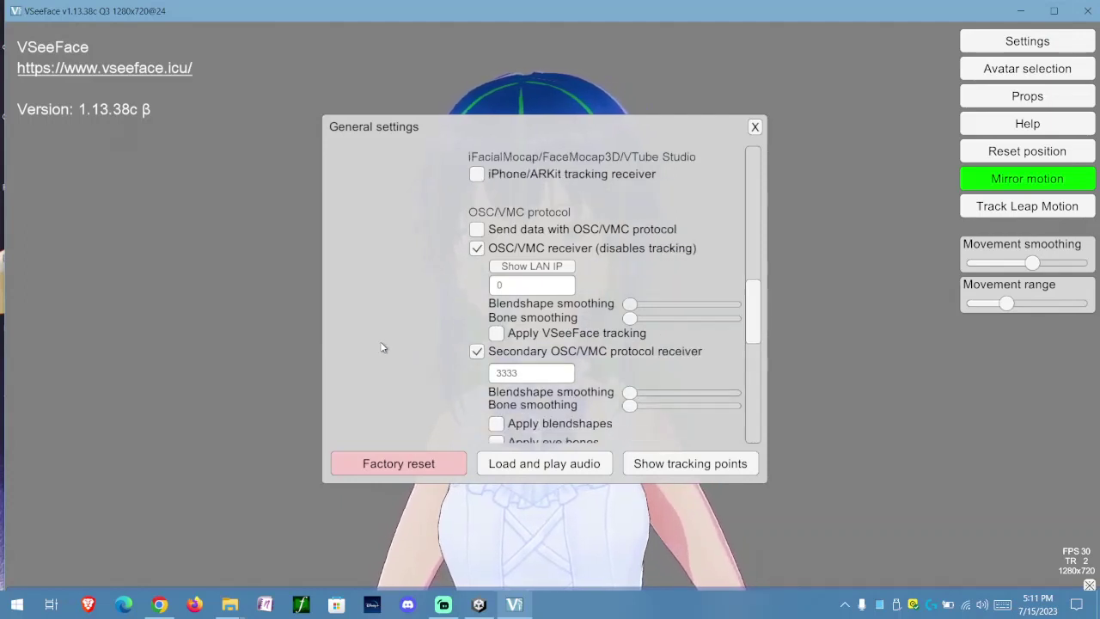
pyautogui.scroll(-1, 382, 347)
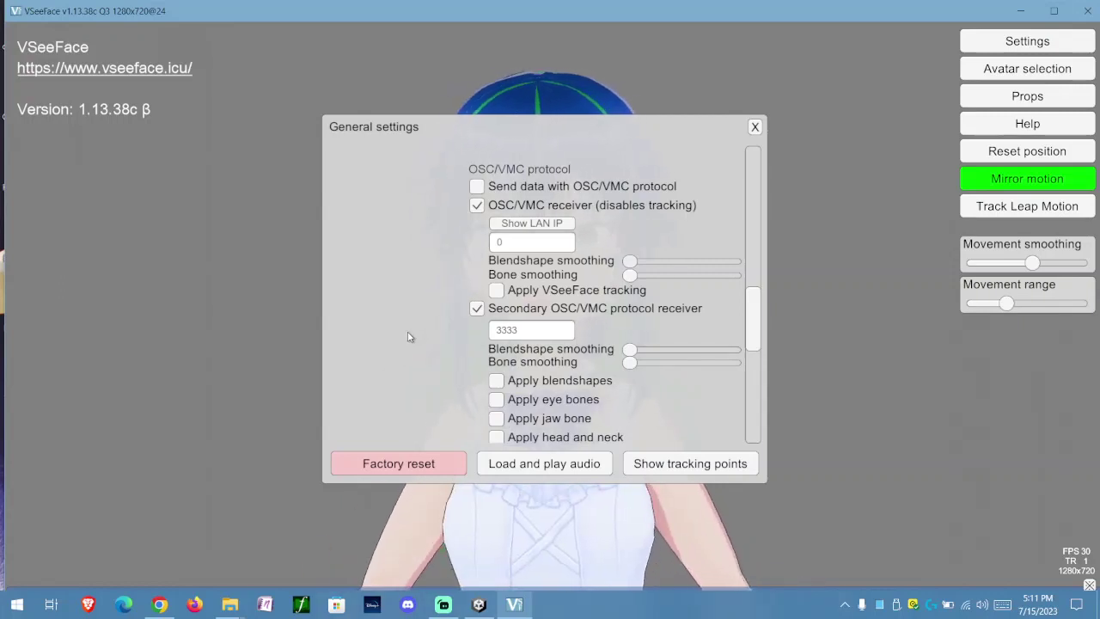
pyautogui.scroll(-2, 399, 332)
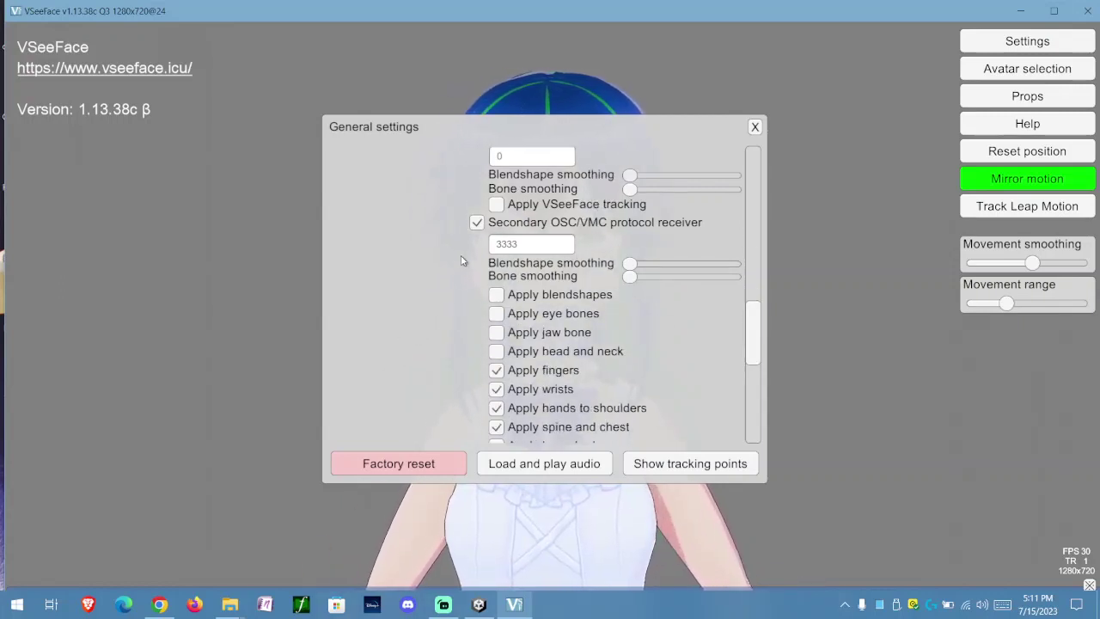
pyautogui.click(477, 223)
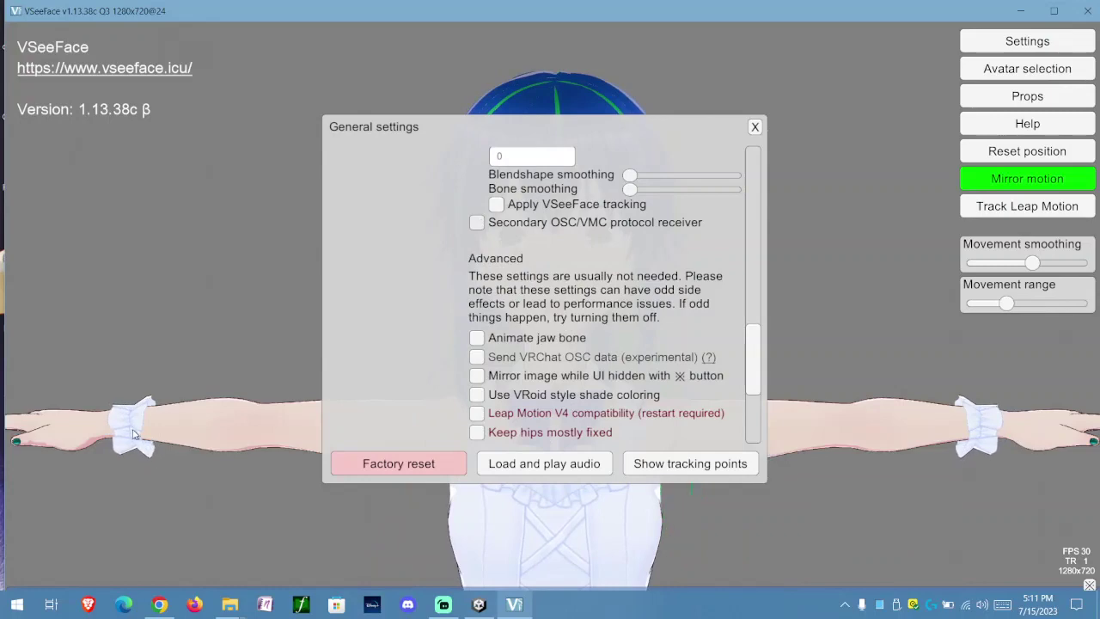
pyautogui.moveTo(559, 126); pyautogui.dragTo(179, 67)
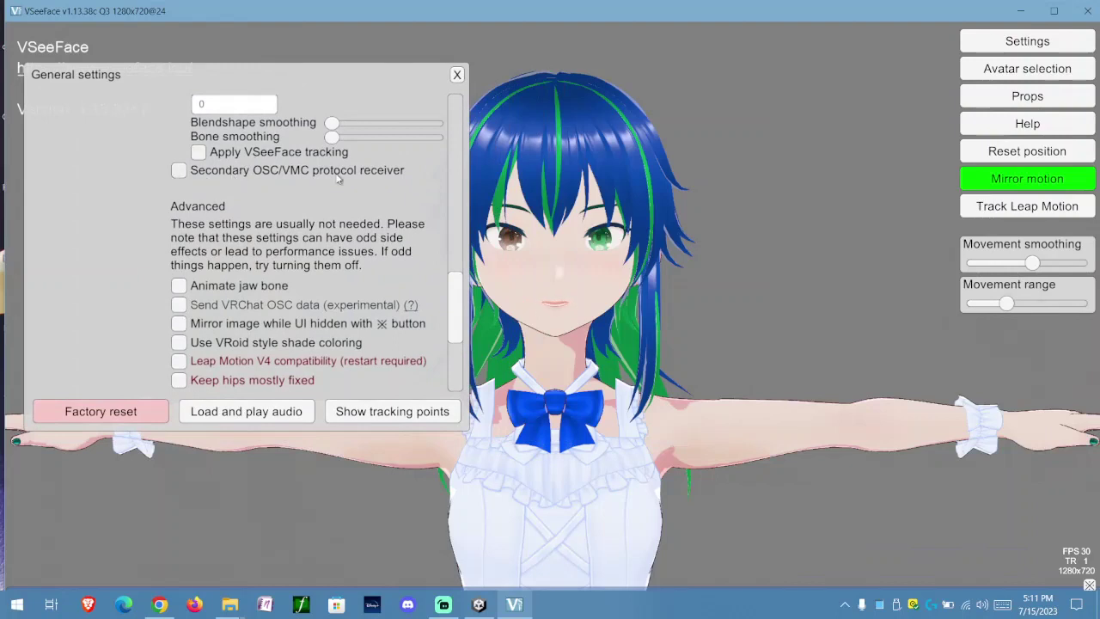
pyautogui.click(224, 173)
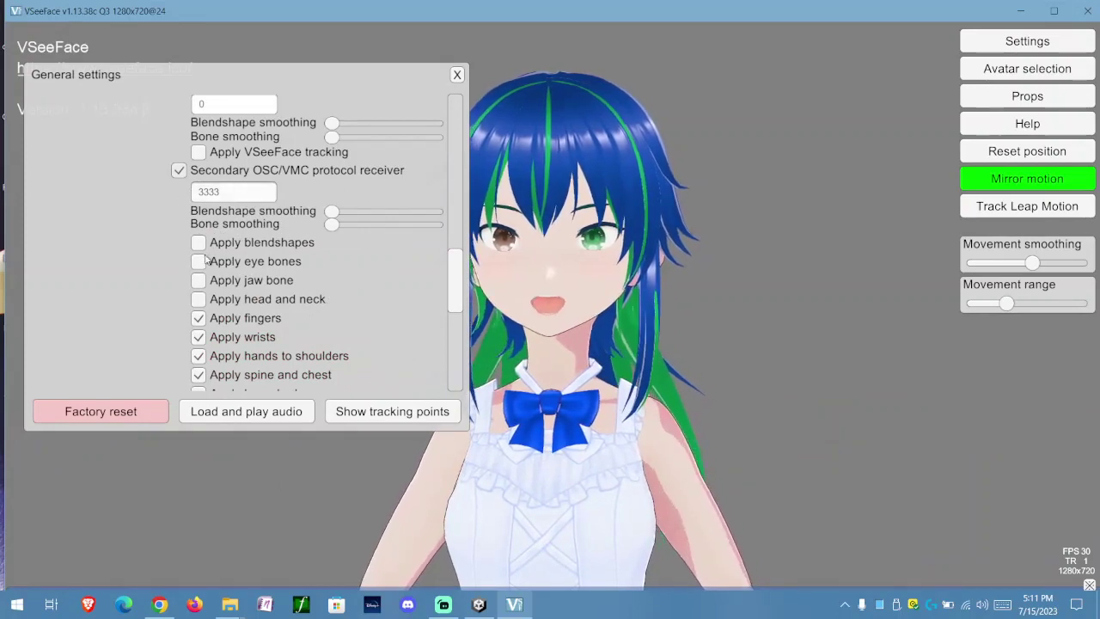
# - Try the secondary receiver's head and neck data and VSeeFace tracking, leaving both options disabled
pyautogui.scroll(-3, 206, 249)
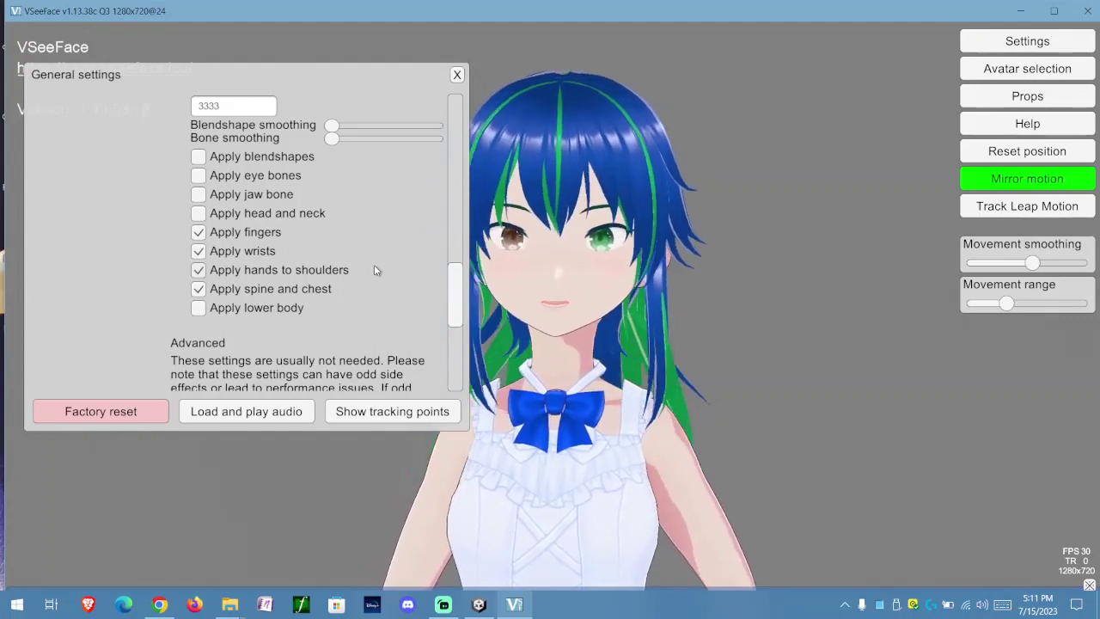
pyautogui.click(199, 214)
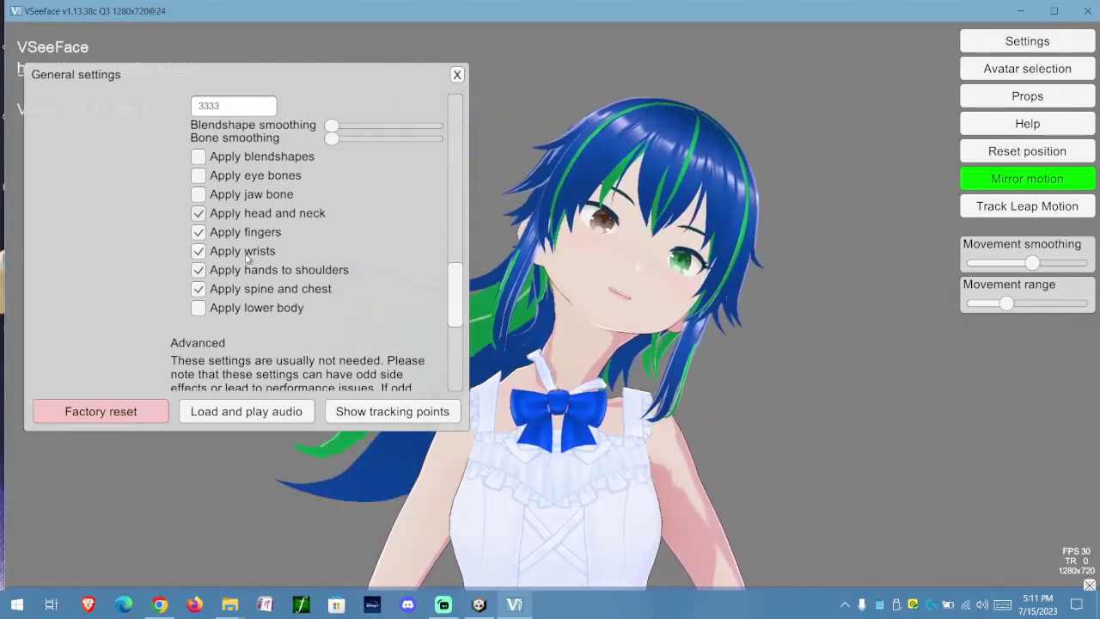
pyautogui.click(199, 214)
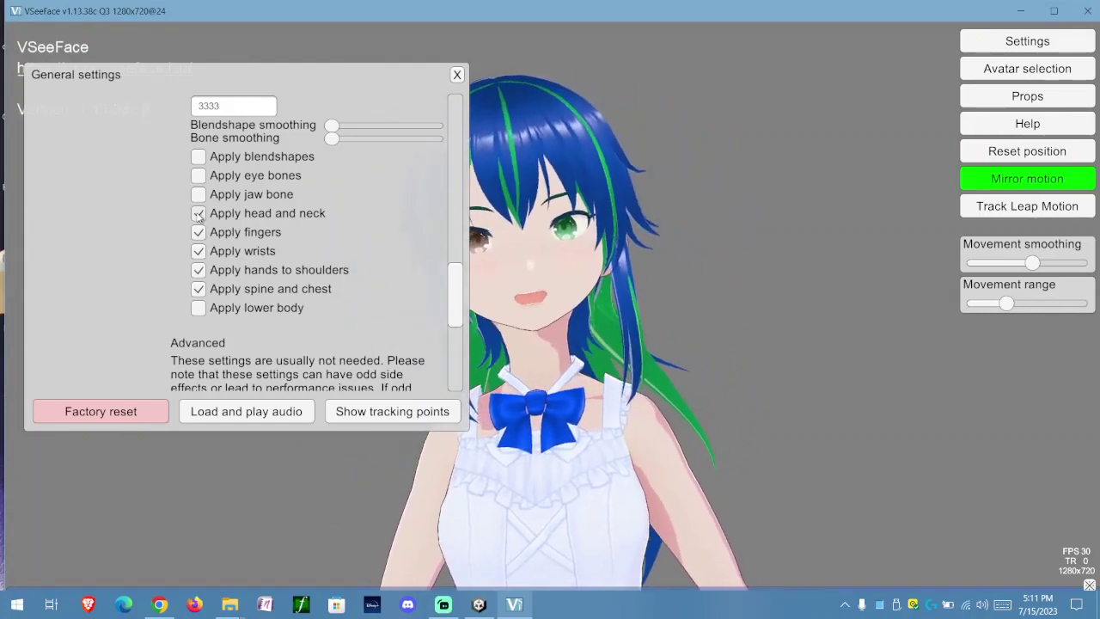
pyautogui.click(198, 214)
pyautogui.scroll(2, 173, 204)
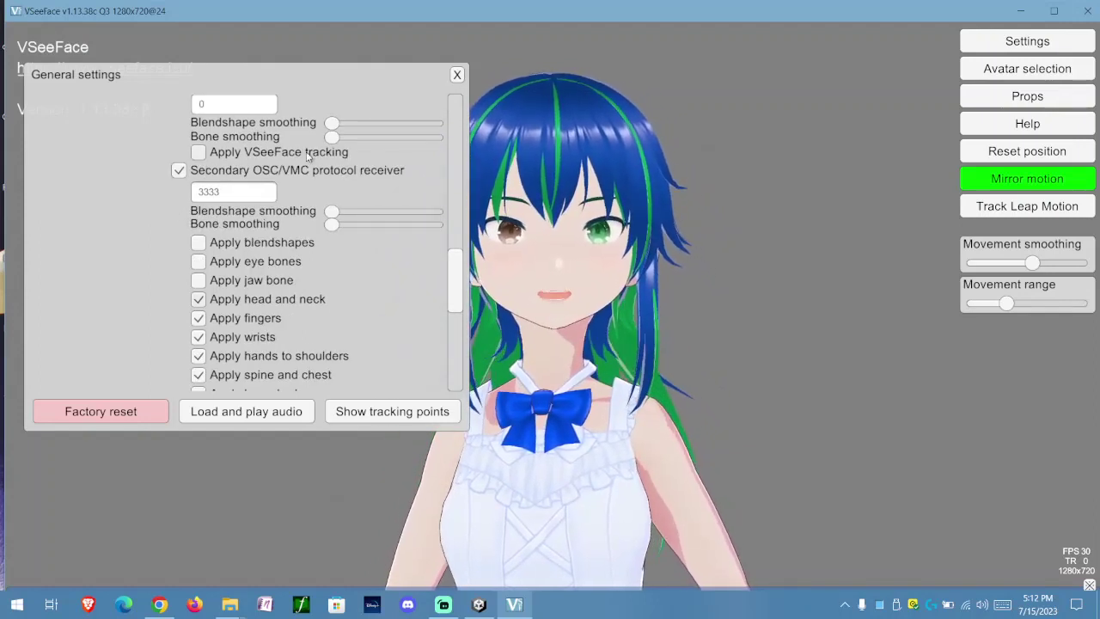
pyautogui.click(199, 154)
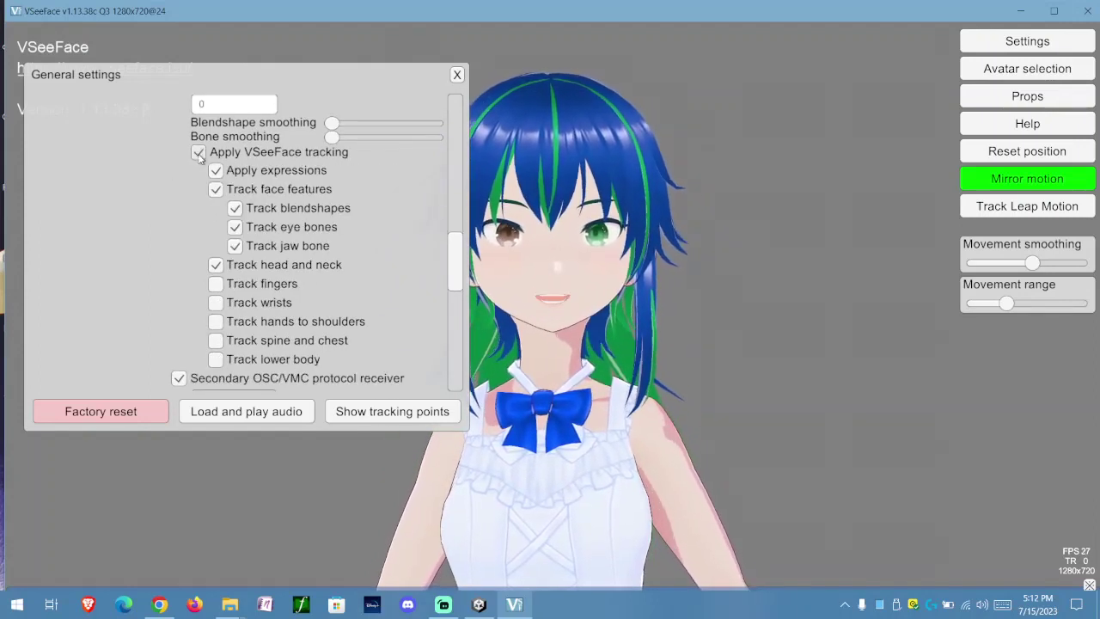
pyautogui.click(199, 153)
pyautogui.click(194, 298)
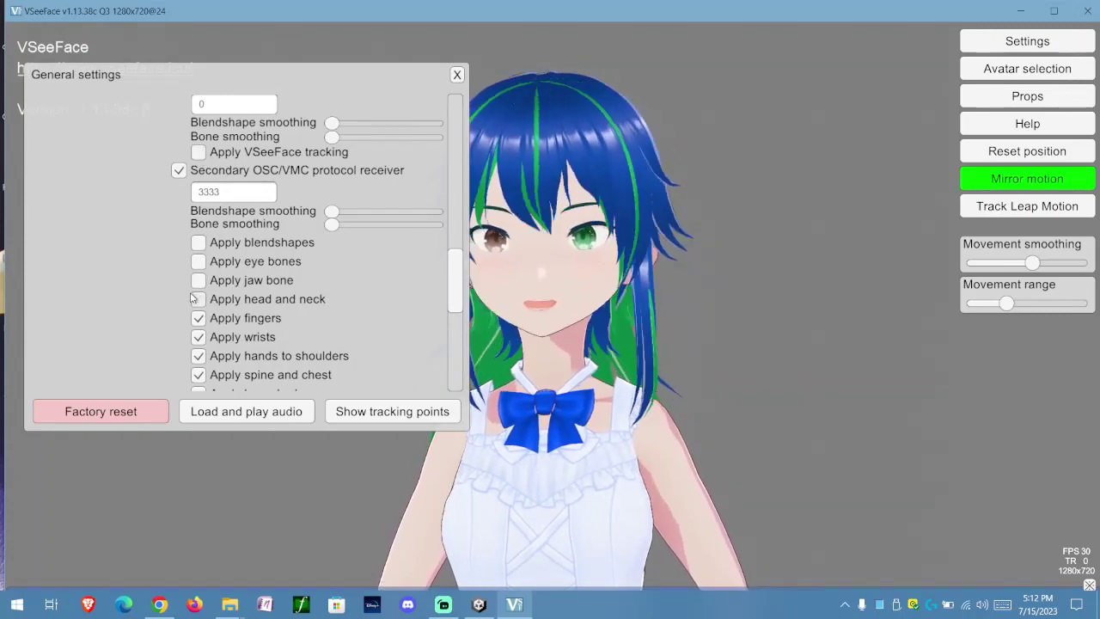
# - Enable Apply VSeeFace tracking with Apply expressions off, and toggle Track face features off and on again
pyautogui.click(200, 152)
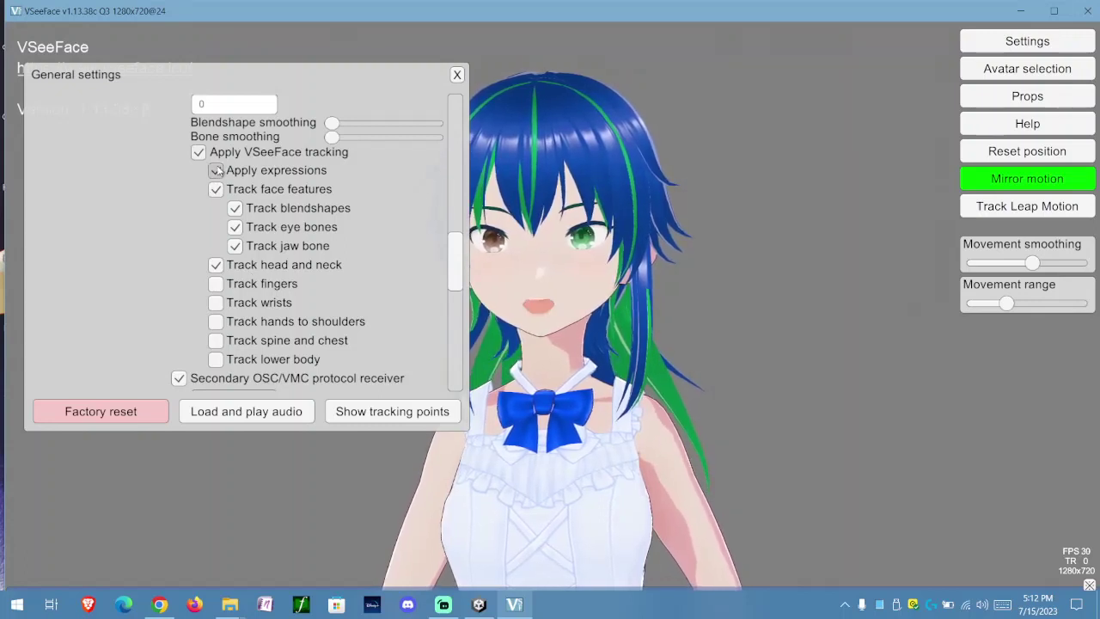
pyautogui.click(216, 170)
pyautogui.click(216, 189)
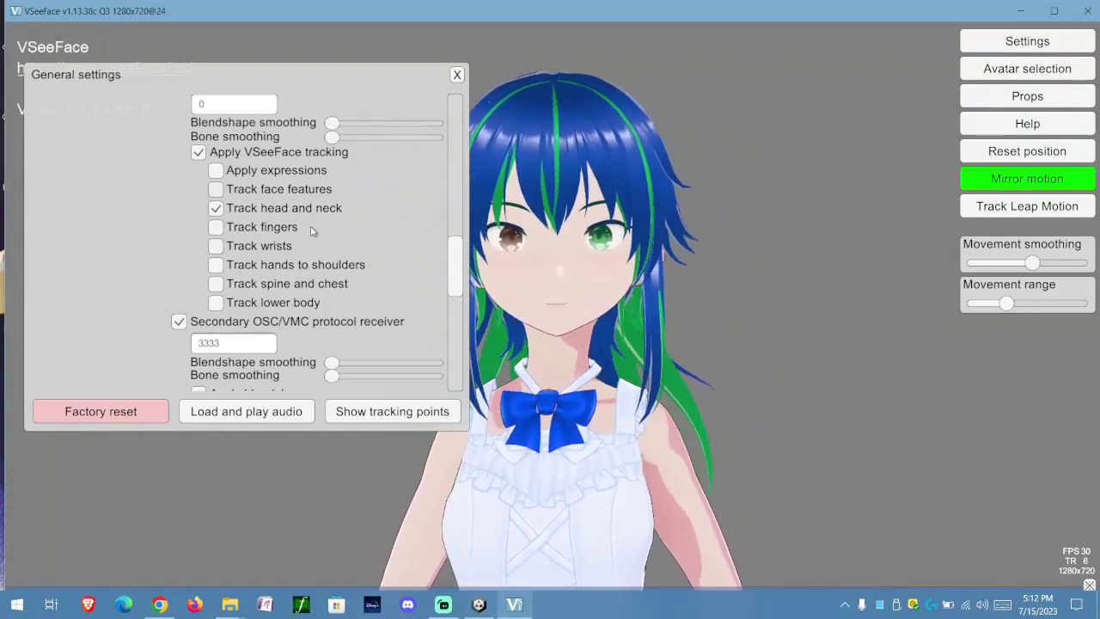
pyautogui.click(216, 189)
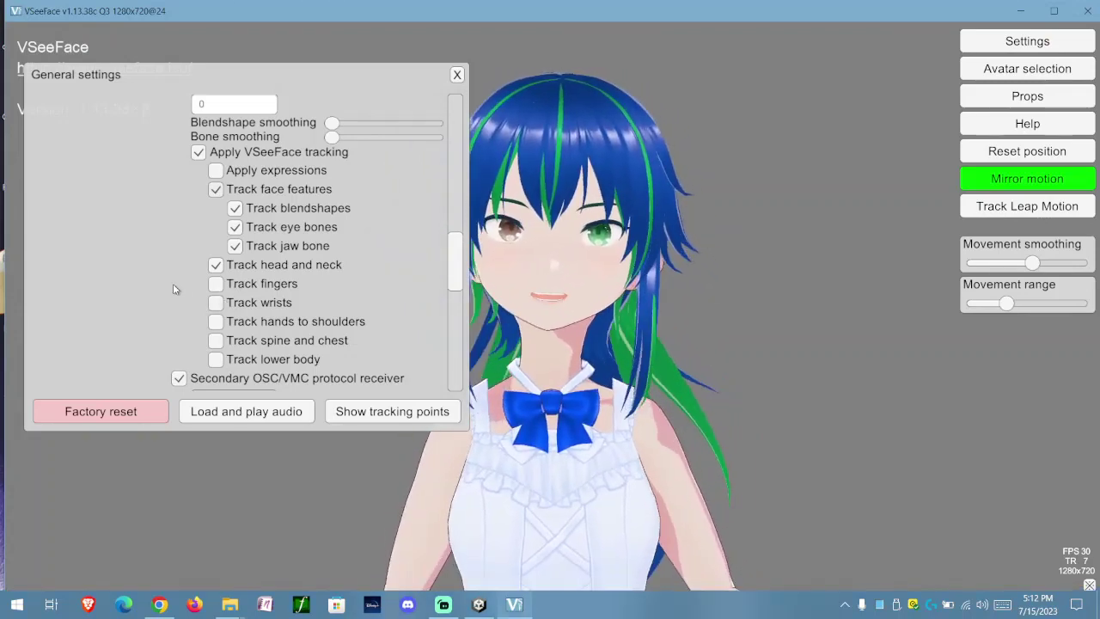
# - Move the settings window off the raised hand and try enabling Track wrists with the secondary receiver's Apply wrists disabled
pyautogui.moveTo(196, 83); pyautogui.dragTo(814, 43)
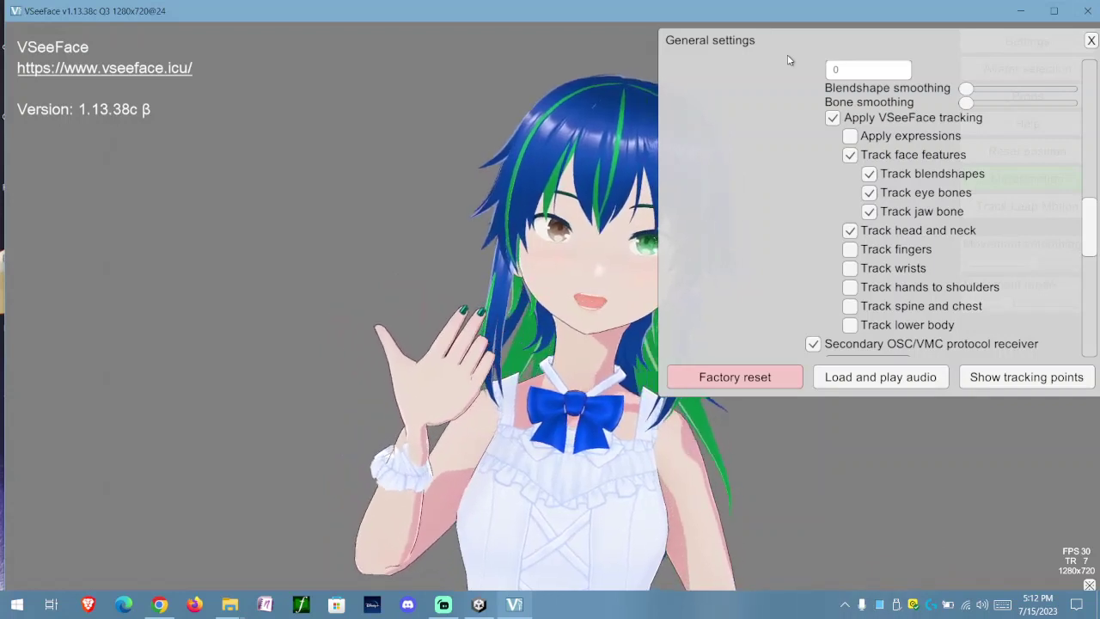
pyautogui.click(849, 267)
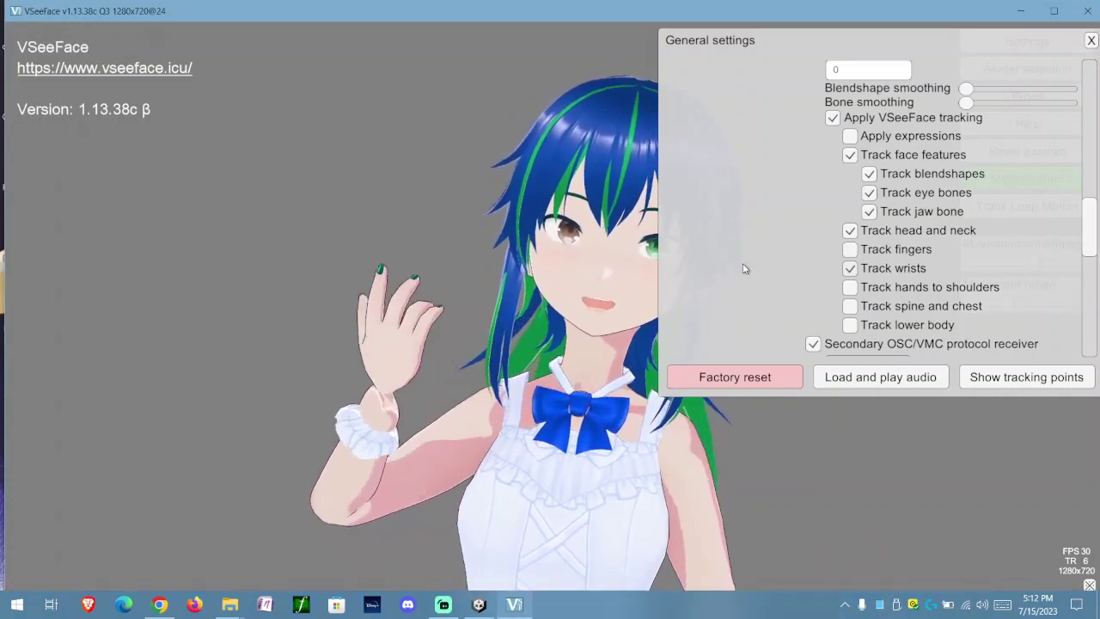
pyautogui.scroll(-5, 746, 265)
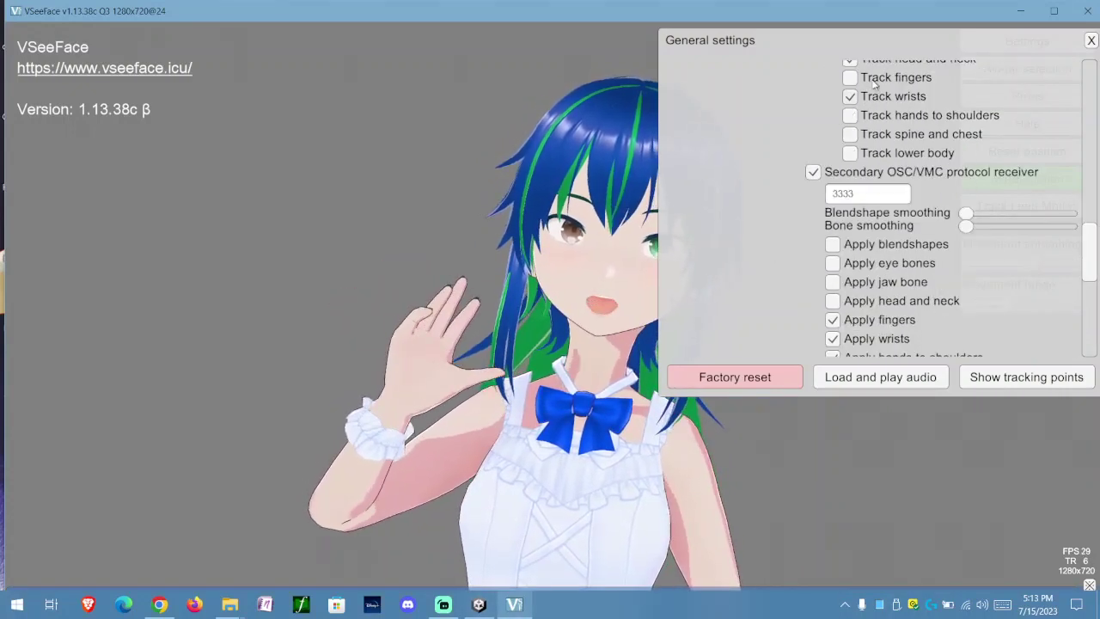
pyautogui.scroll(-2, 780, 220)
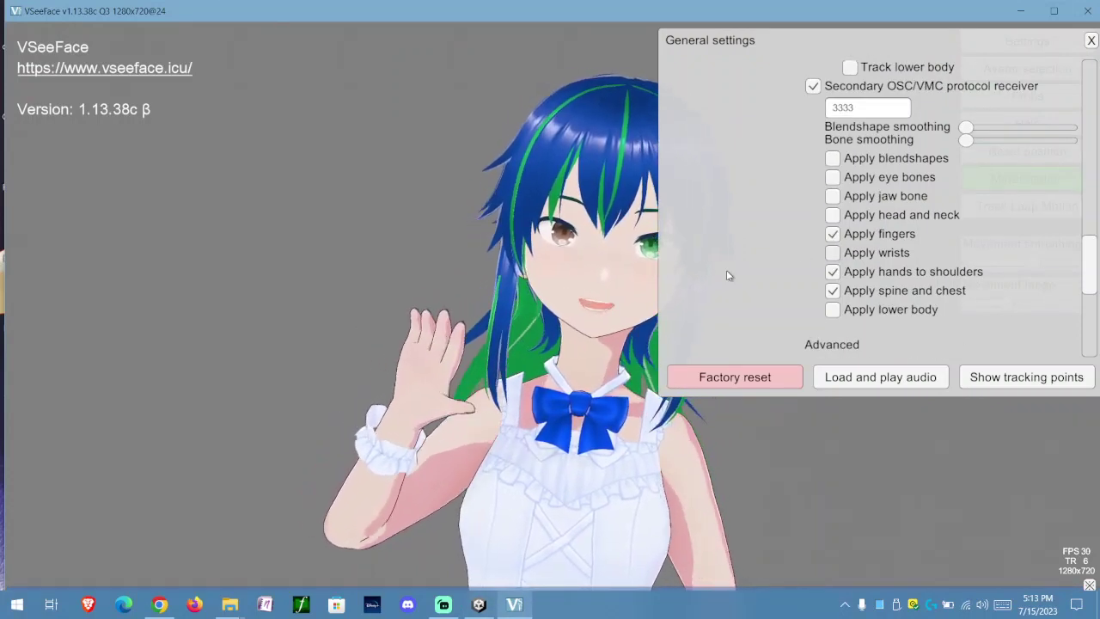
pyautogui.scroll(4, 727, 264)
pyautogui.scroll(1, 762, 252)
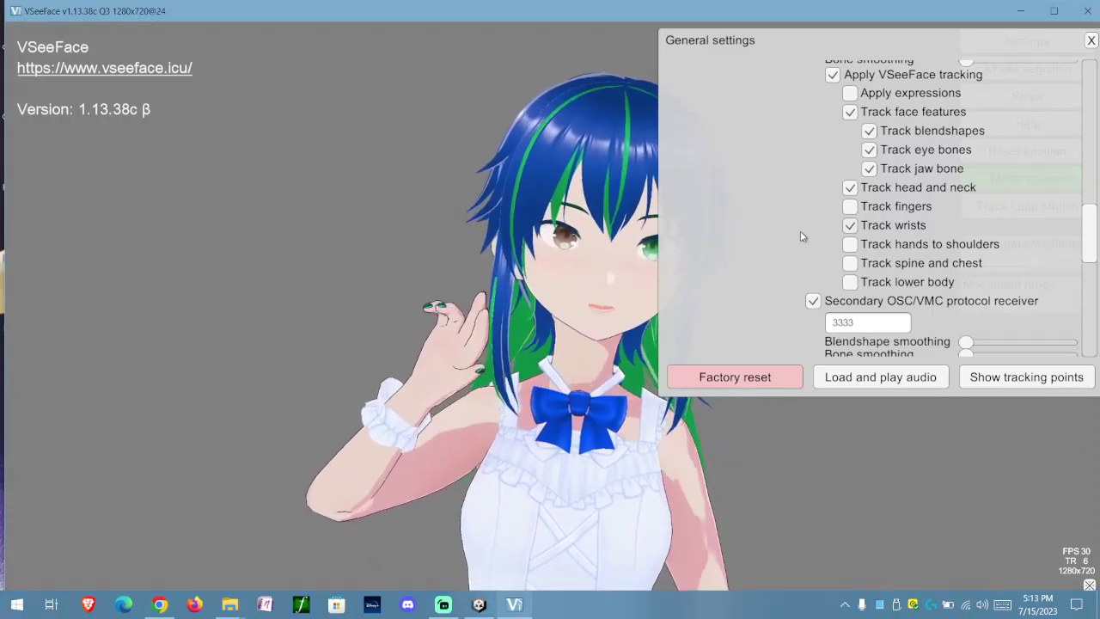
# - Disable Track wrists for VSeeFace tracking and re-enable Apply wrists for the secondary receiver
pyautogui.click(849, 226)
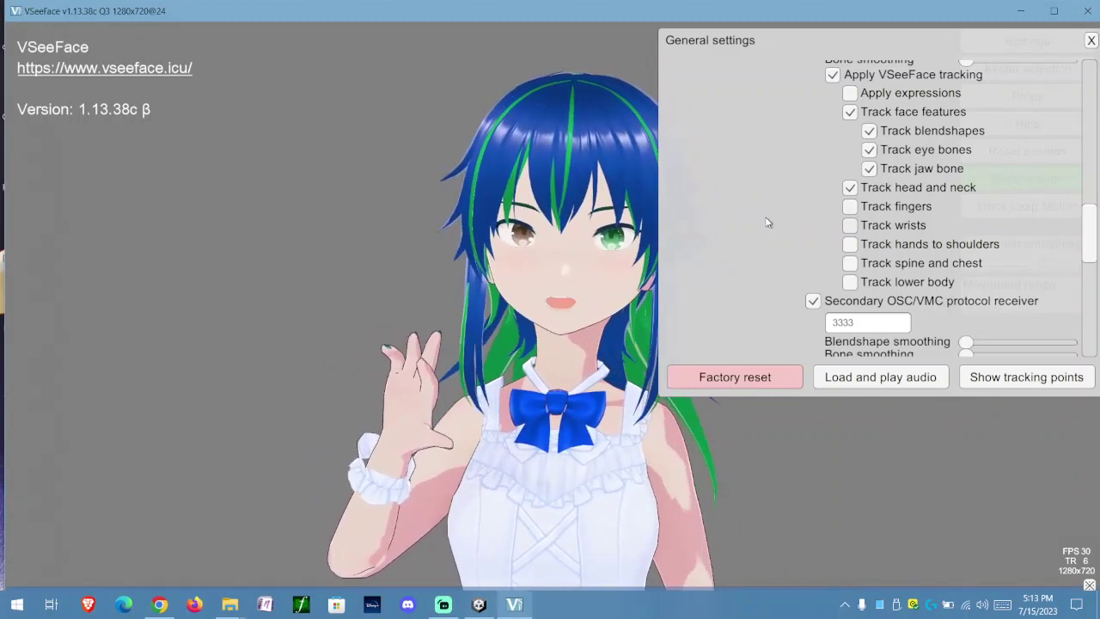
pyautogui.scroll(-4, 767, 222)
pyautogui.scroll(-2, 768, 222)
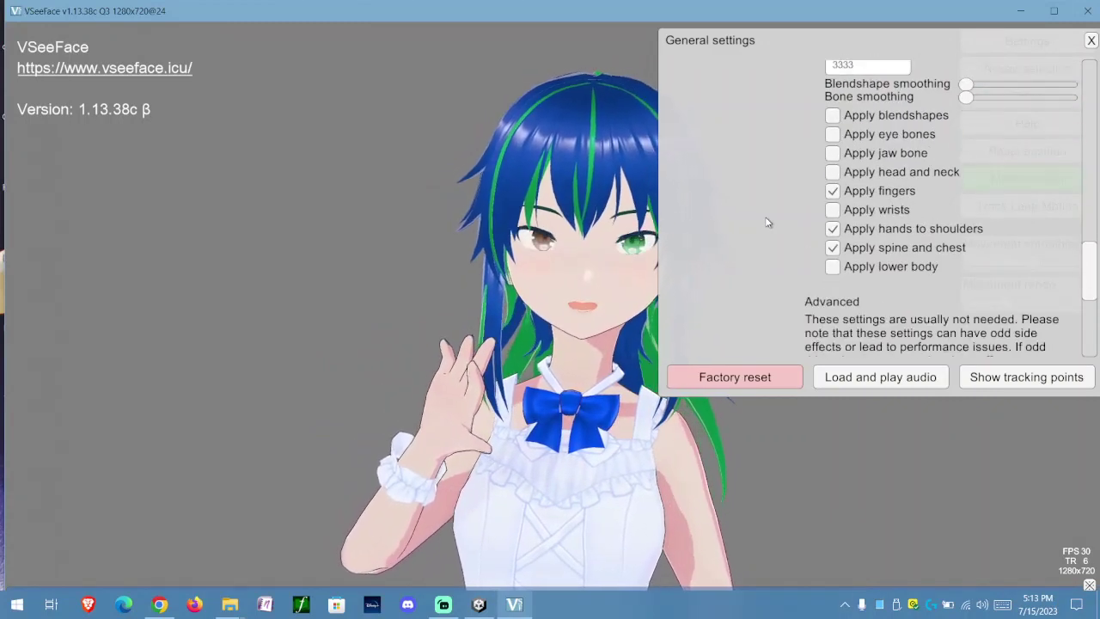
pyautogui.click(832, 212)
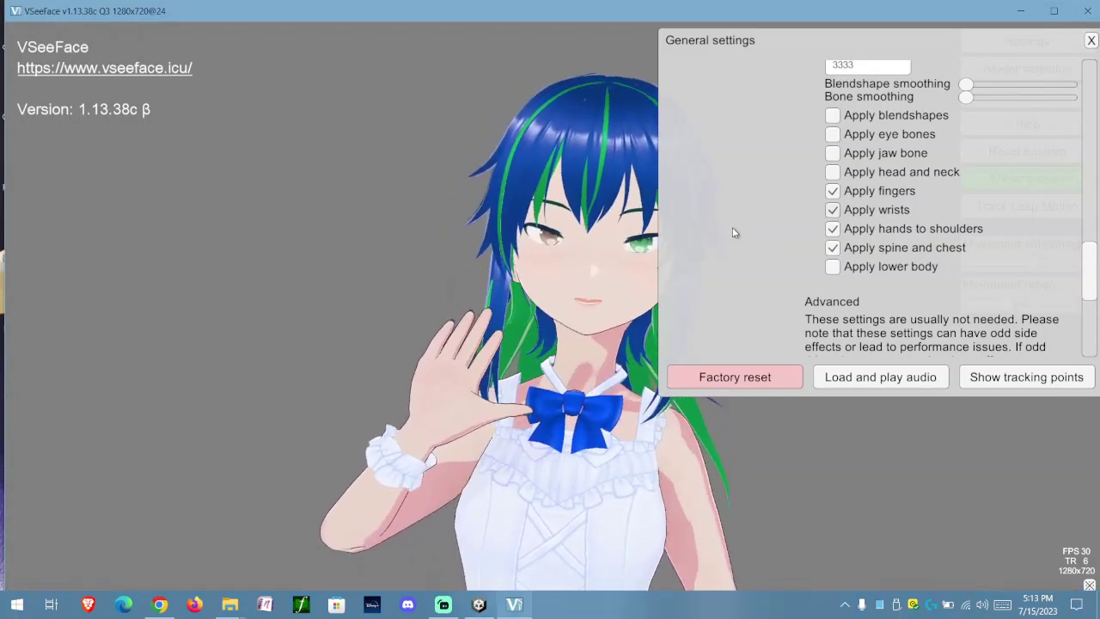